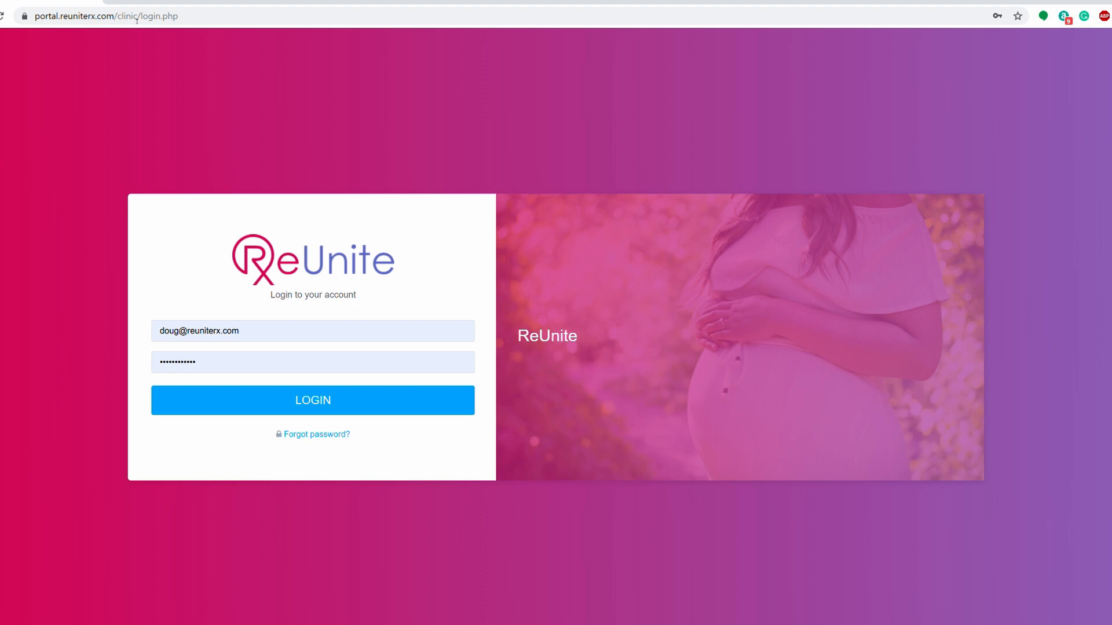
Log in to the clinic portal with the prefilled account credentials.
left_click(334, 411)
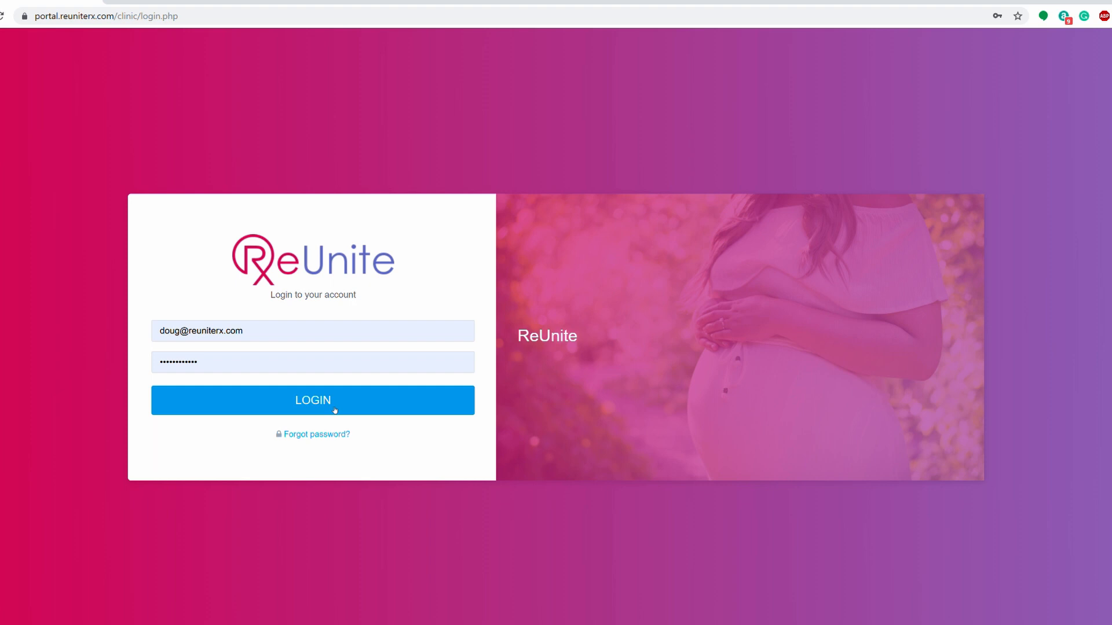
left_click(335, 411)
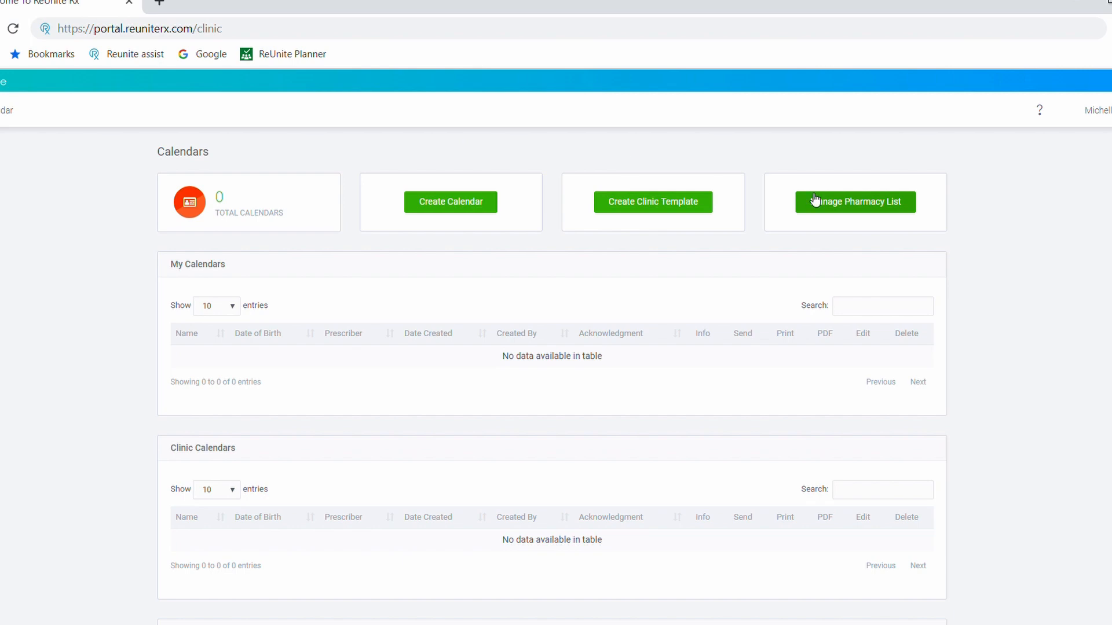
Add Walgreens, MDR Fertility Pharmacy, Avella, Metro Drug and Schrafts 2.0 to My Pharmacy List and save it.
left_click(850, 208)
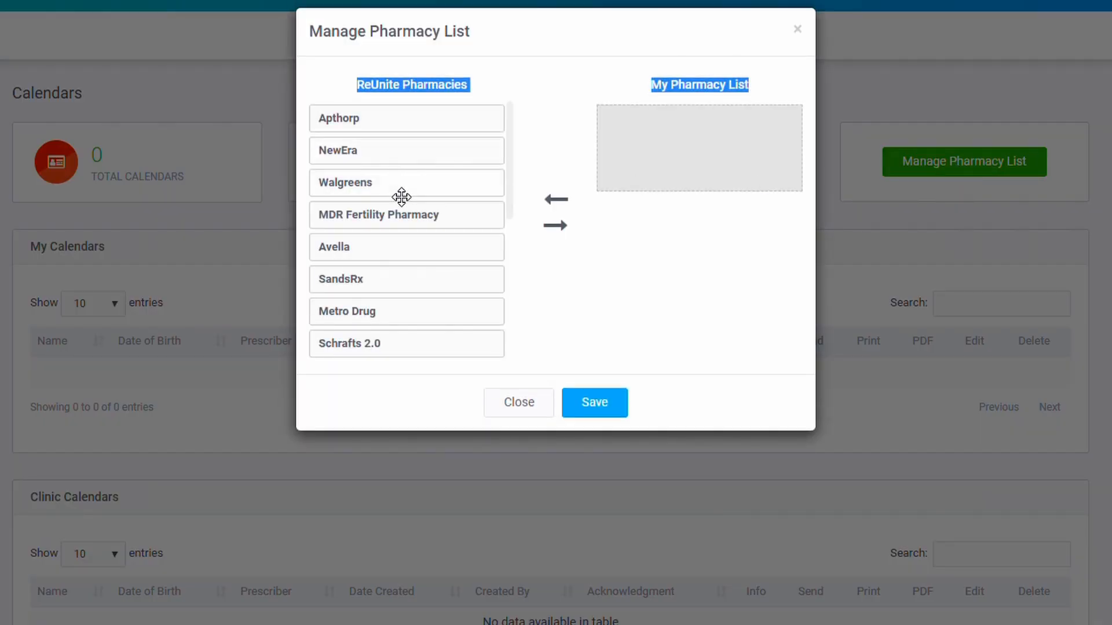
left_click_drag(402, 195, 685, 147)
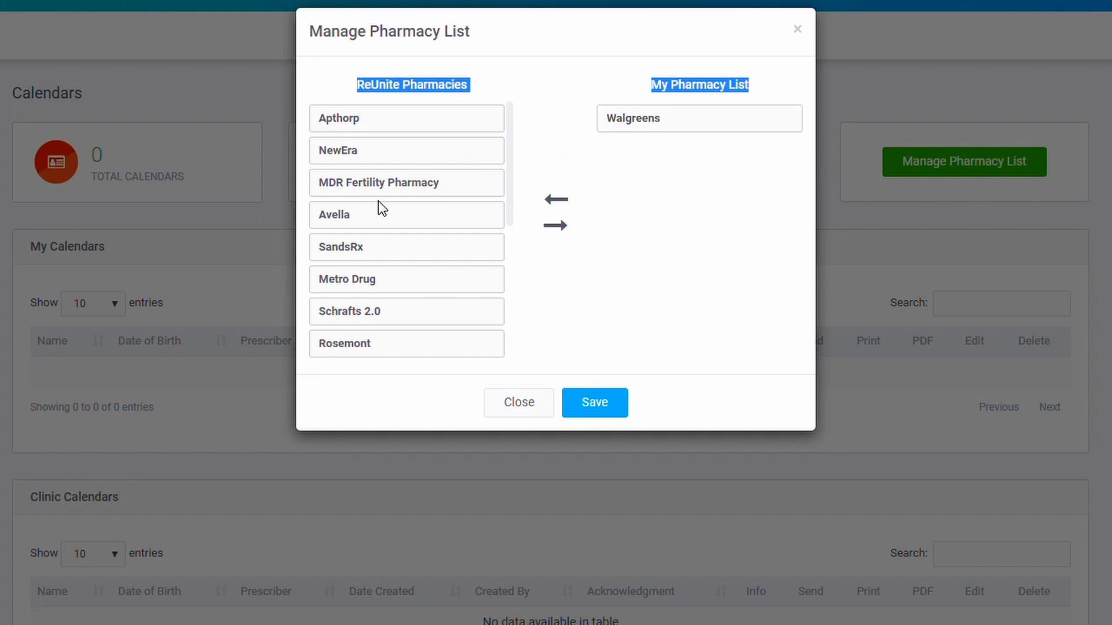
left_click_drag(381, 197, 670, 148)
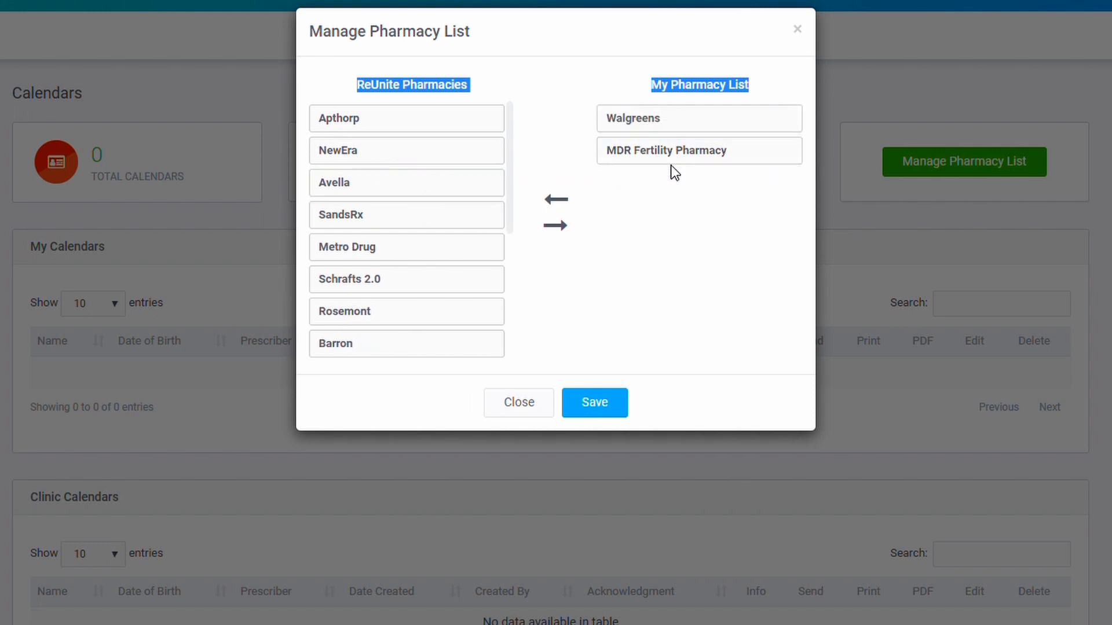
left_click_drag(417, 201, 698, 182)
left_click_drag(342, 231, 638, 184)
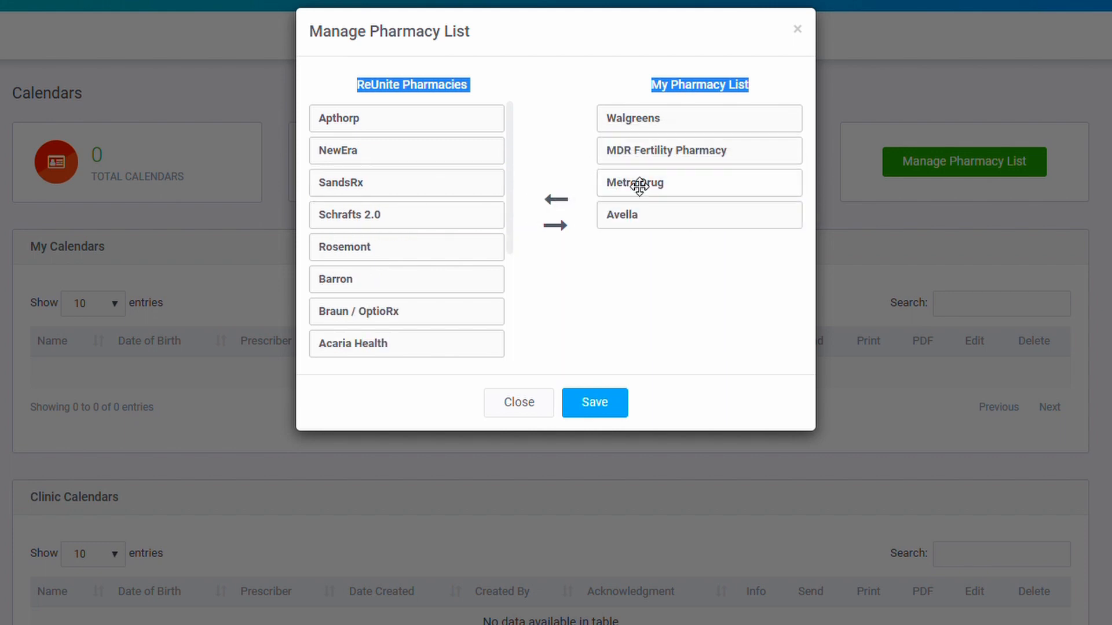
left_click_drag(479, 221, 771, 221)
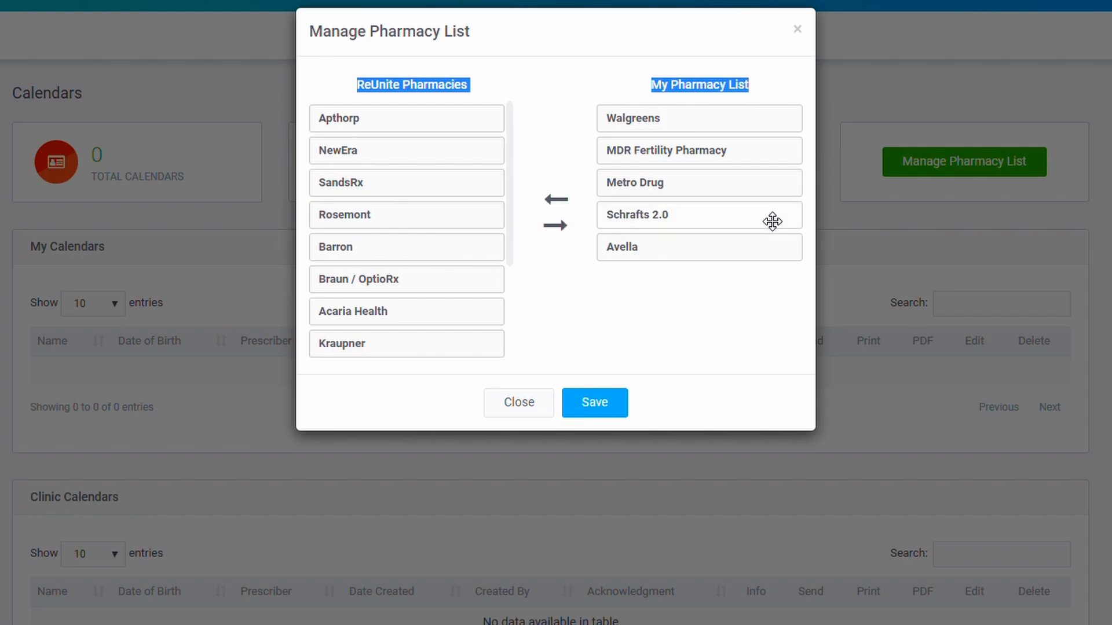
left_click(588, 399)
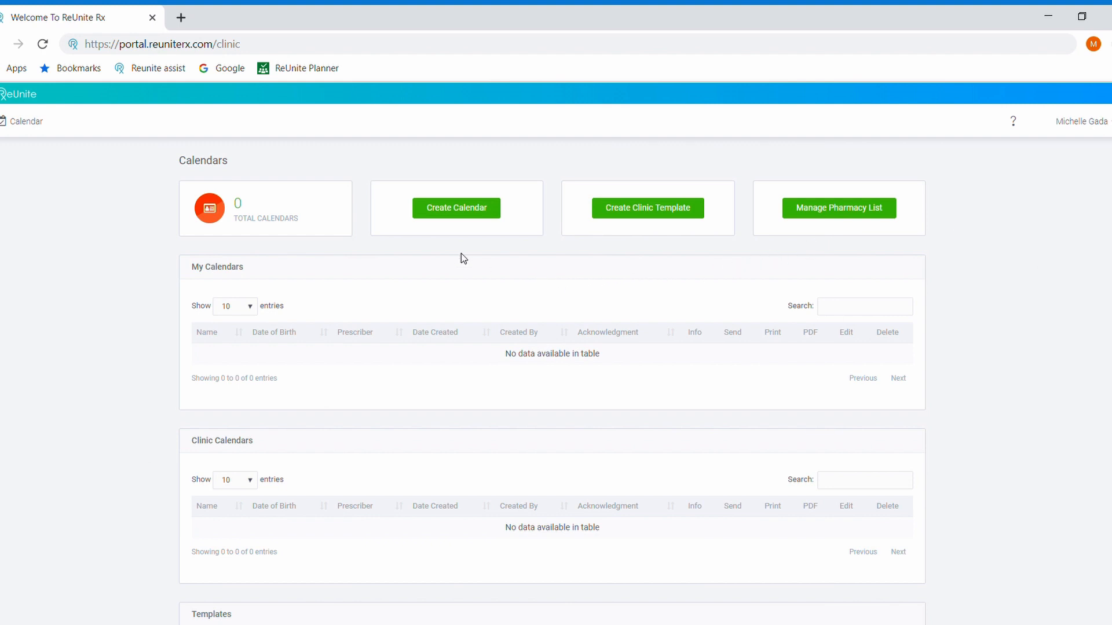
Start a new patient calendar and enter the patient's first name, last name and date of birth.
left_click(455, 209)
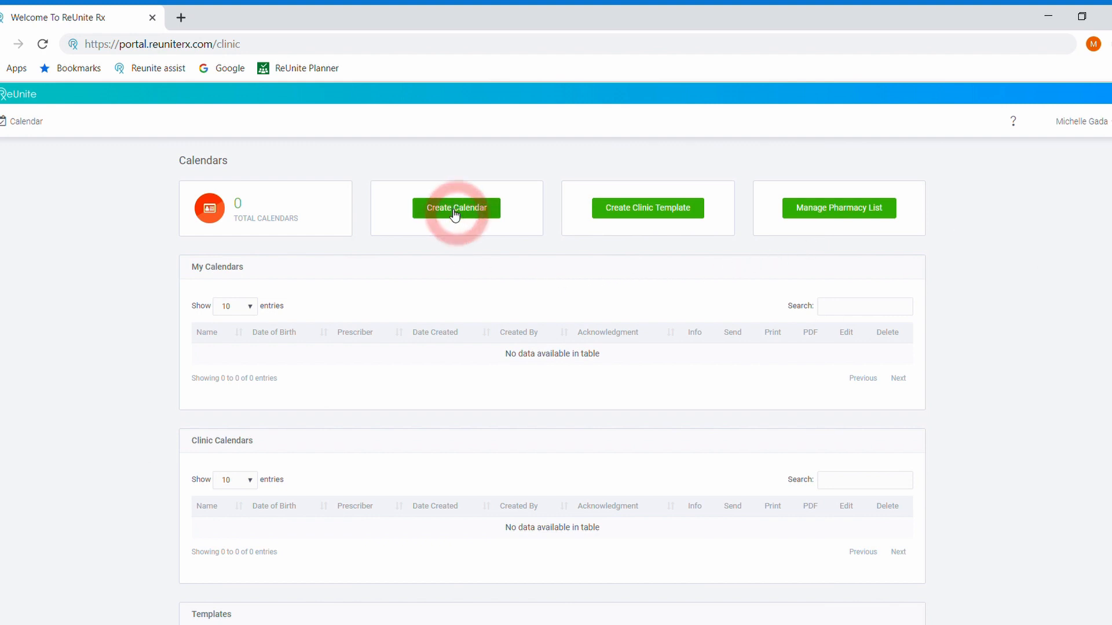
type("Jane")
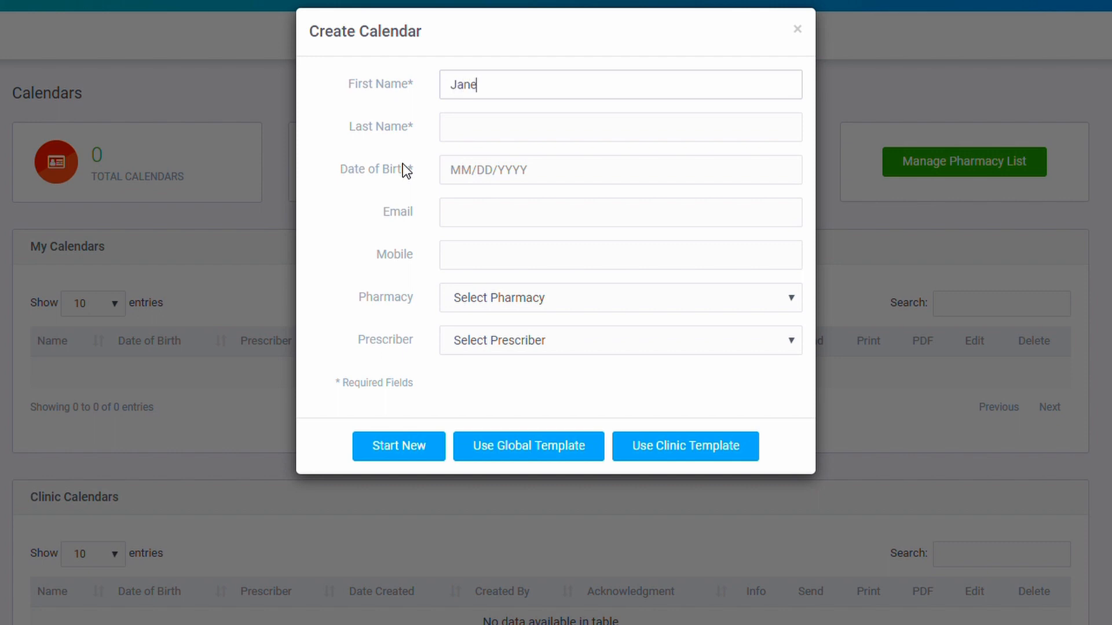
key("Tab")
type("Doe")
key("Tab")
type("01/01/2001")
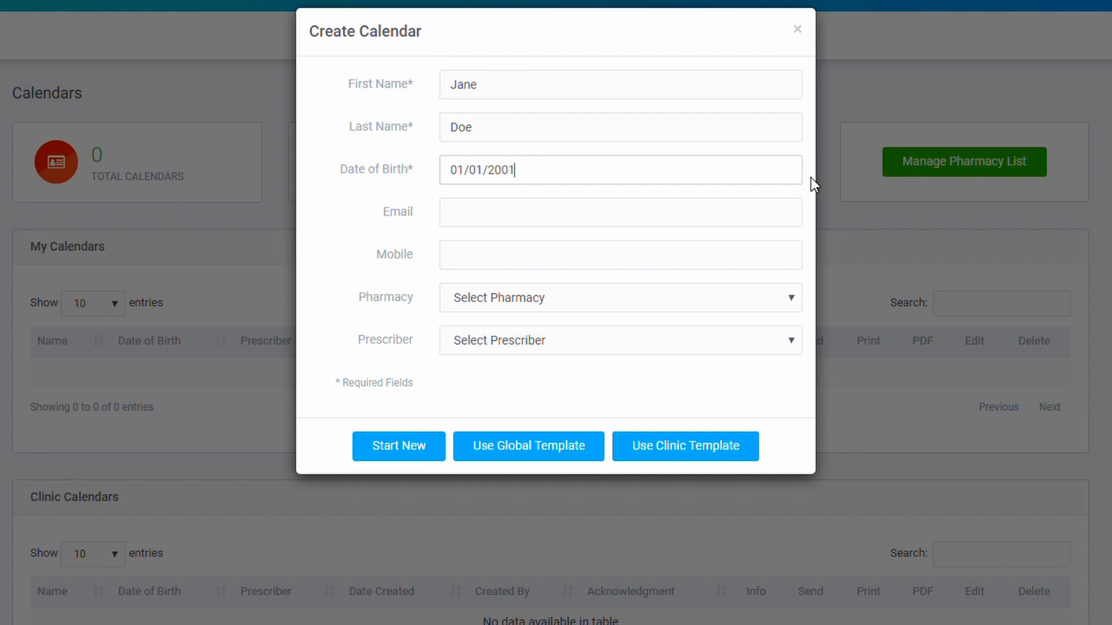
left_click(781, 306)
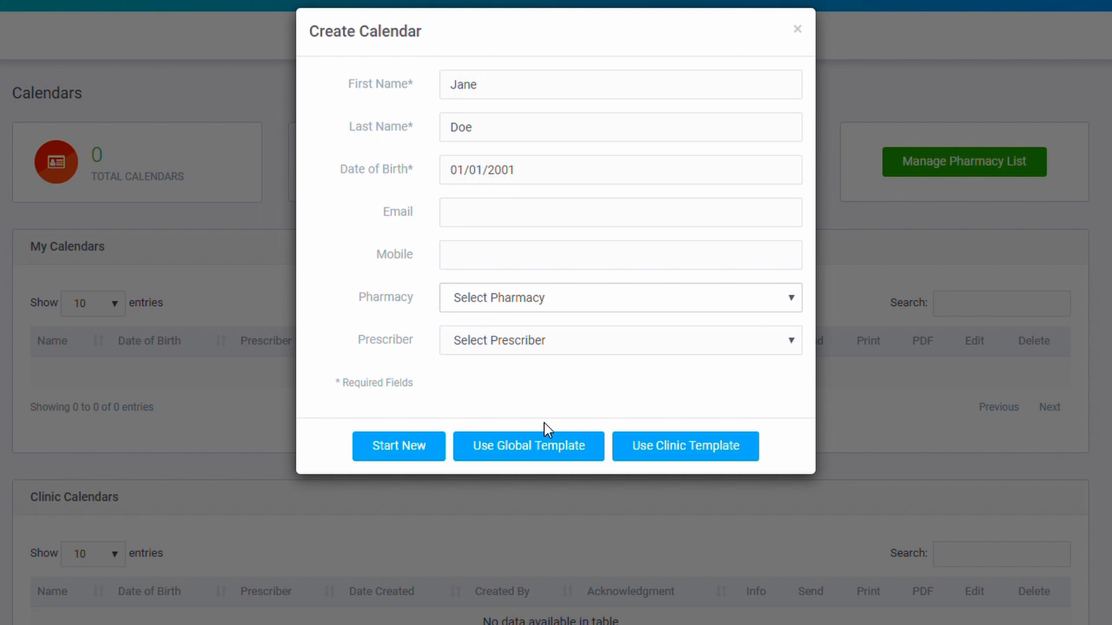
Base the calendar on the global Ovulation Induction template with Clomid 50 mg.
left_click(512, 449)
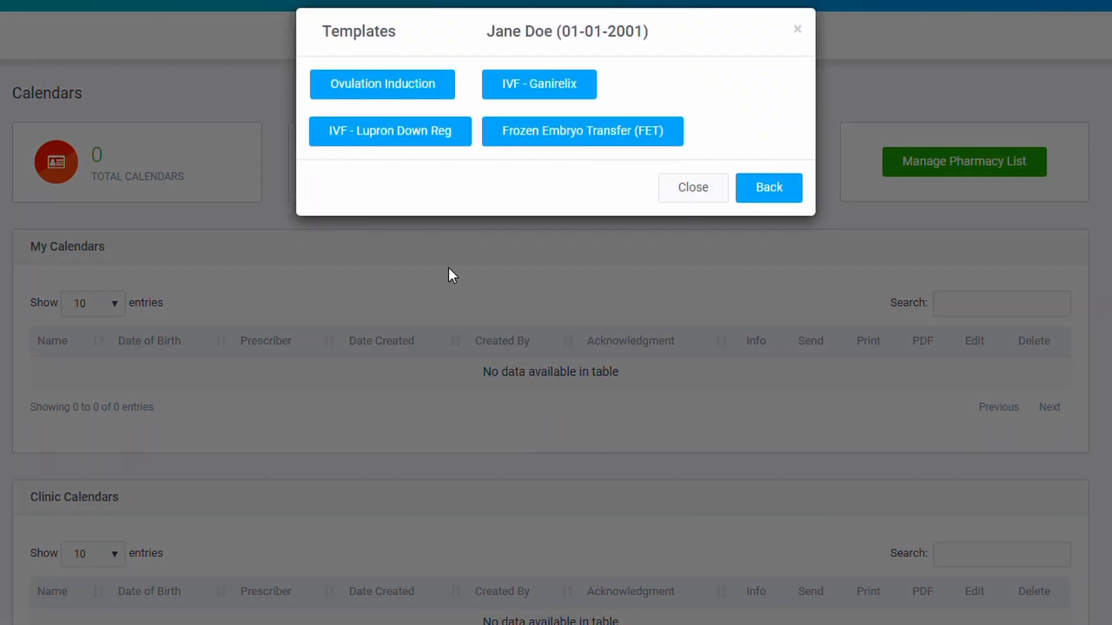
left_click(422, 86)
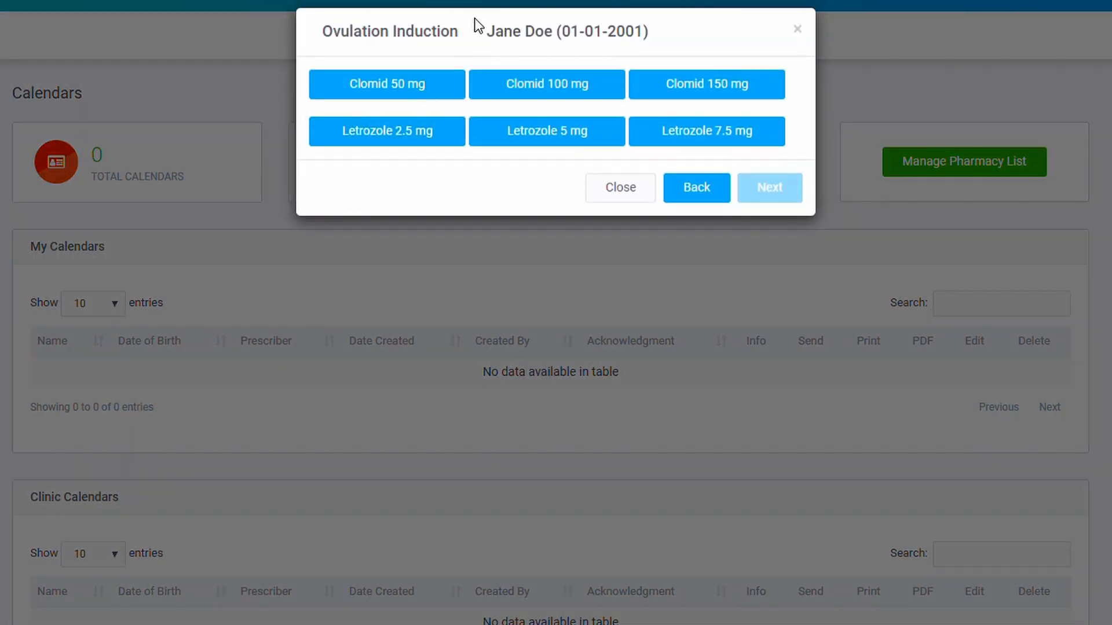
left_click(444, 90)
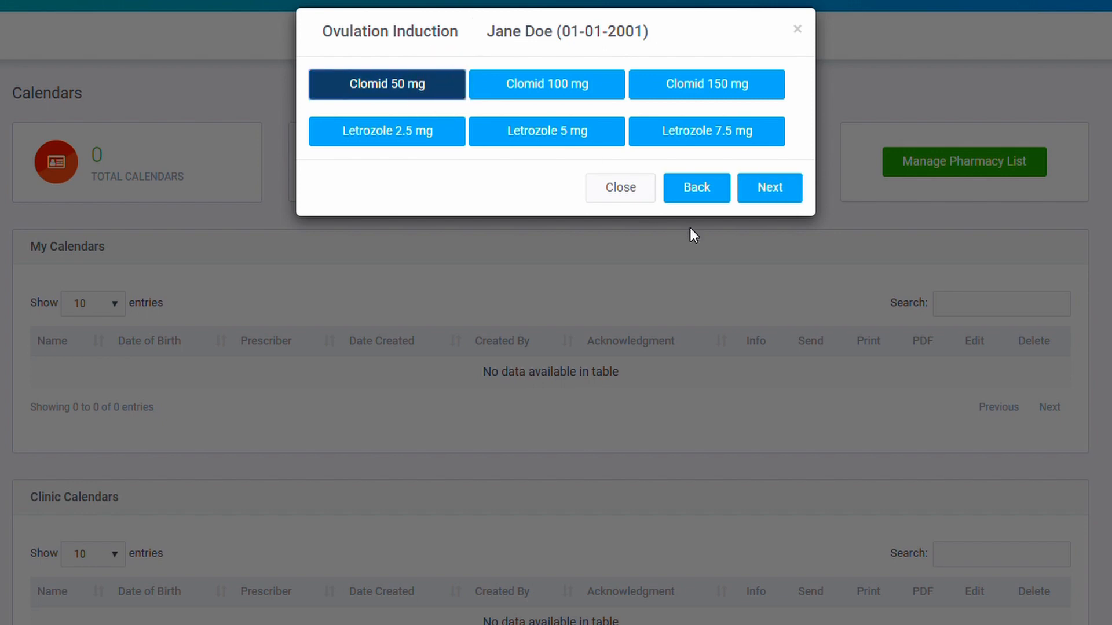
left_click(771, 189)
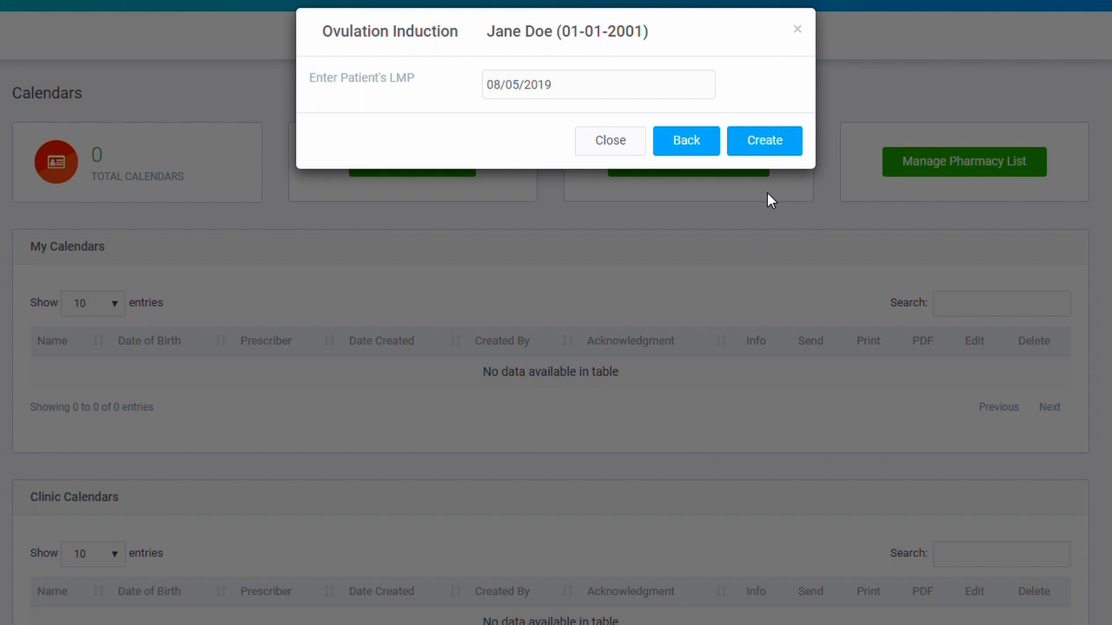
Set the patient's LMP to 07/22/2019 and create the calendar.
left_click(560, 92)
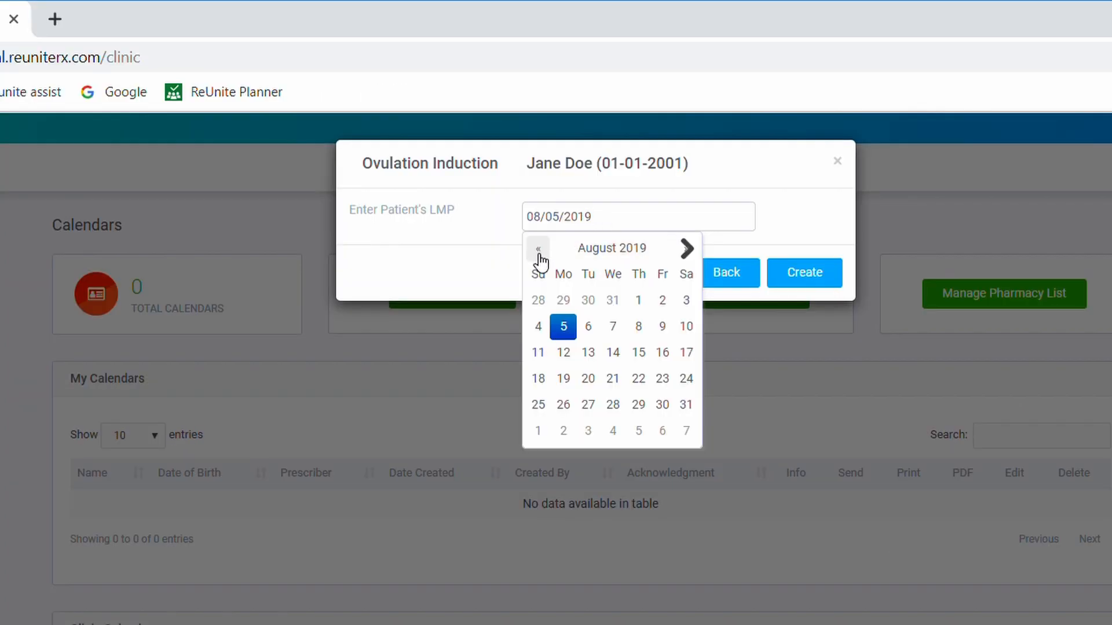
left_click(539, 255)
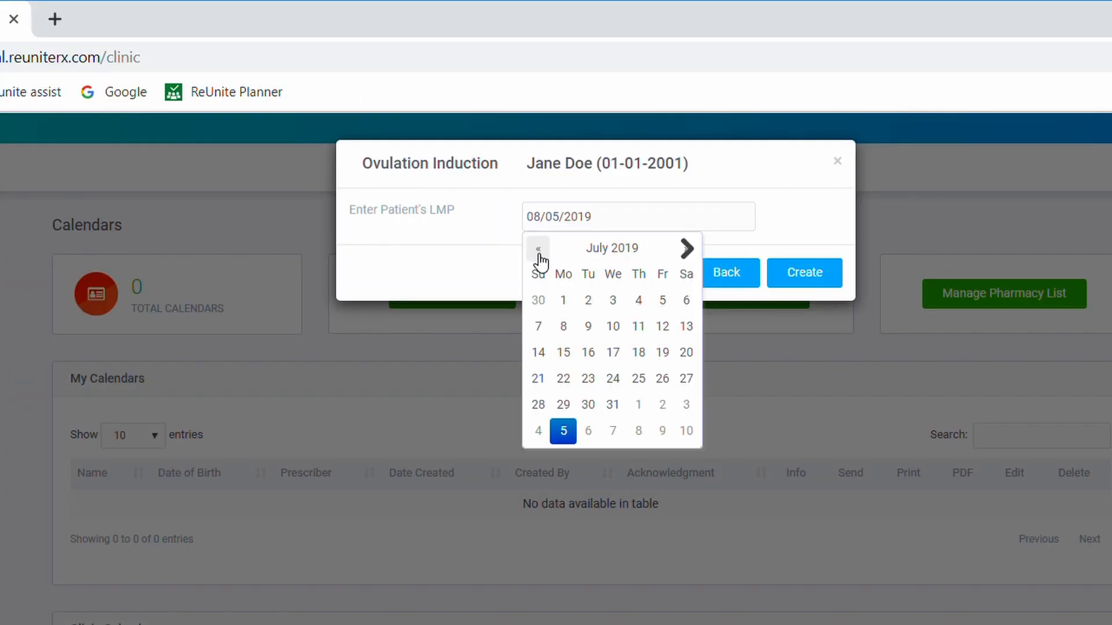
left_click(561, 379)
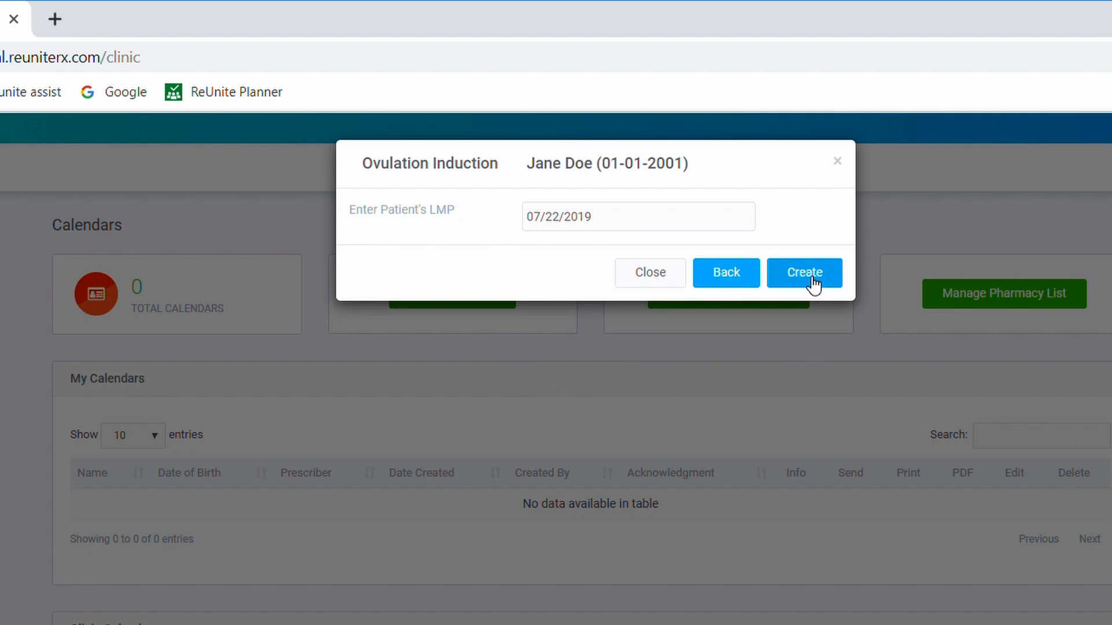
left_click(809, 273)
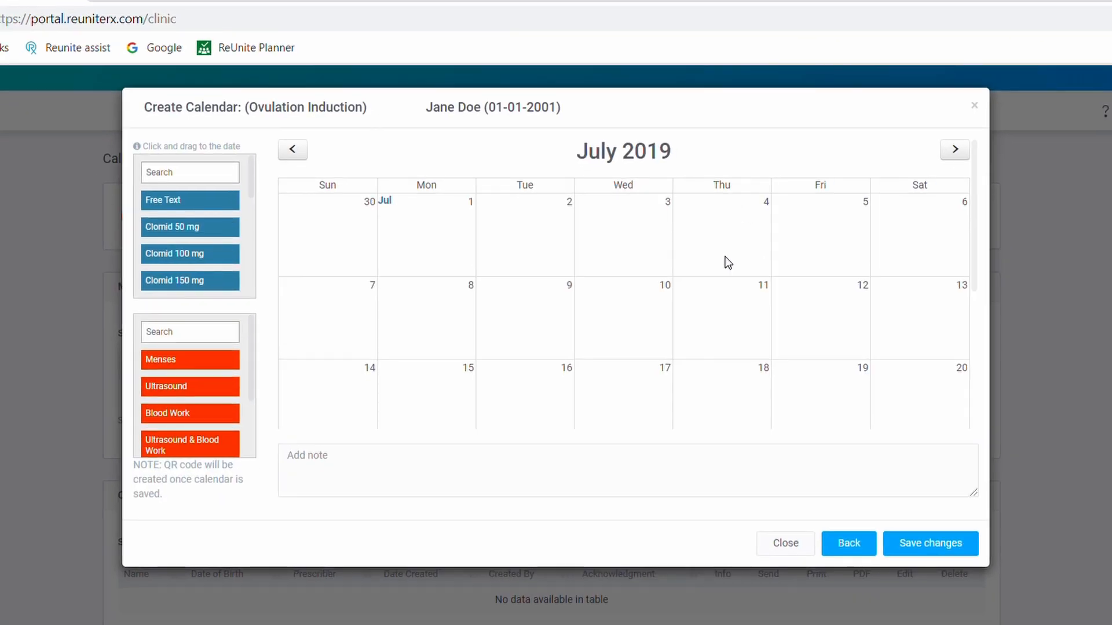
Move the Clomid 50 mg course so that it starts on July 25.
scroll(728, 263, "down", 5)
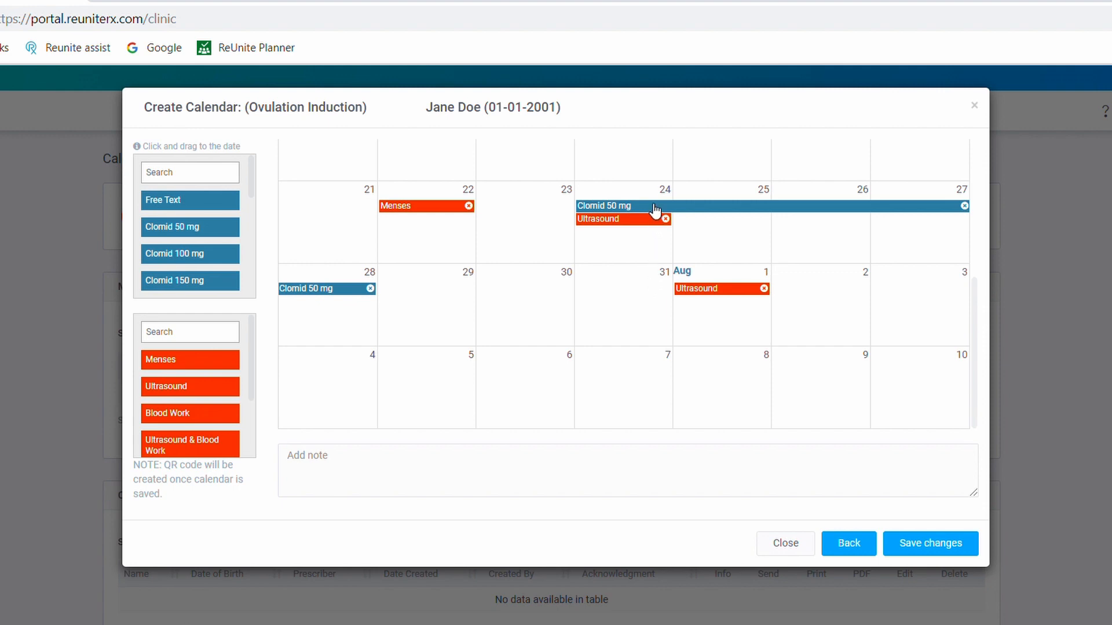
left_click_drag(655, 210, 762, 209)
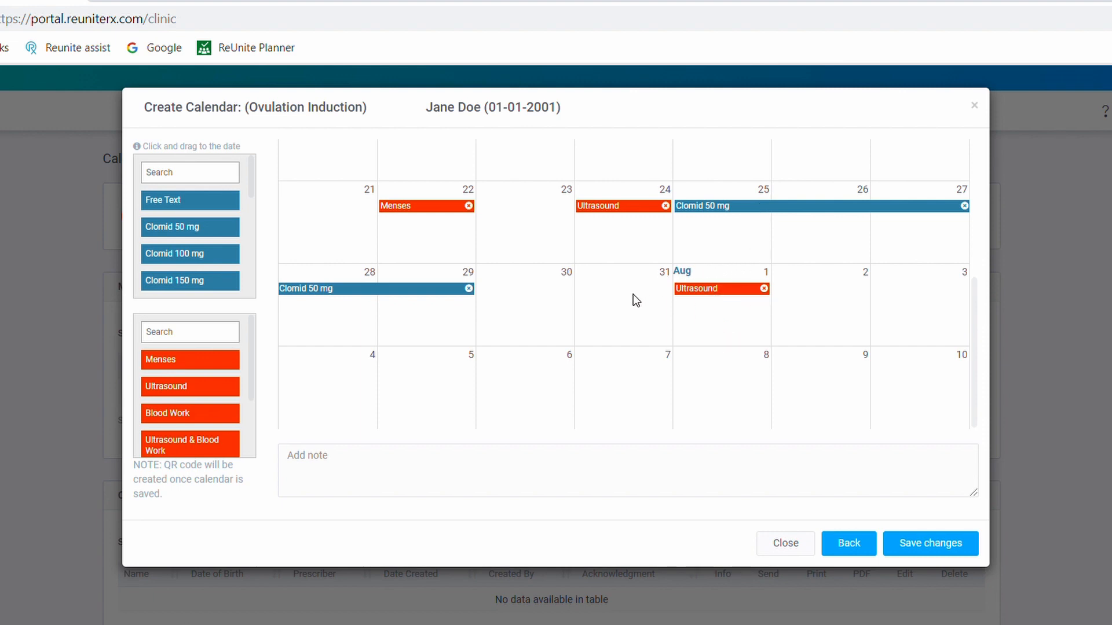
Add a free-text medication entry on August 1 reading "make sure you have received trigger shot".
left_click(729, 314)
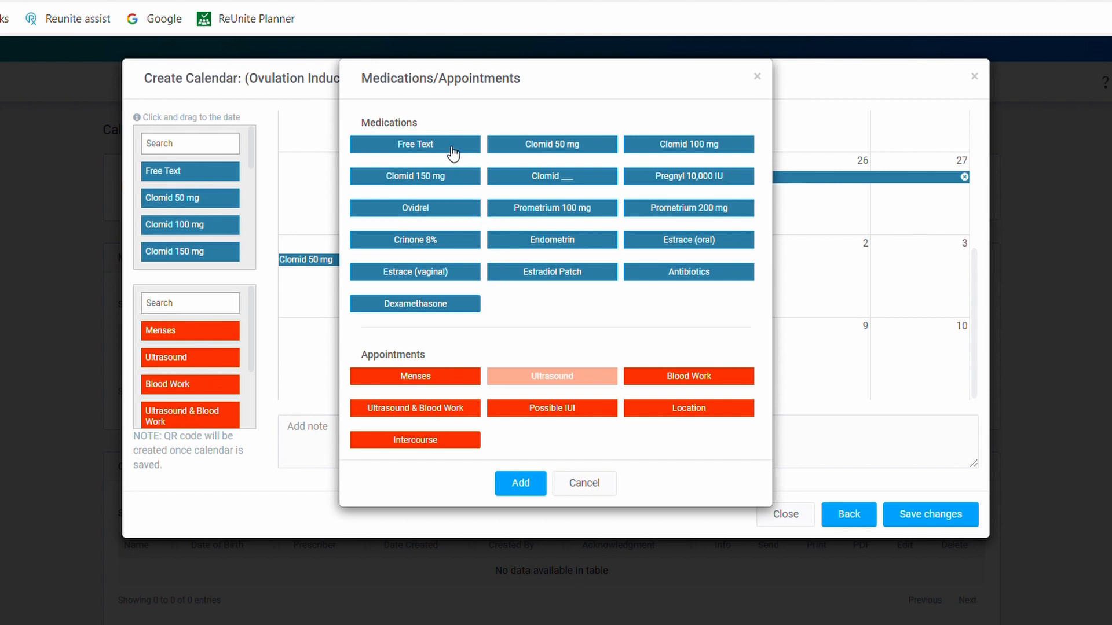
left_click(450, 149)
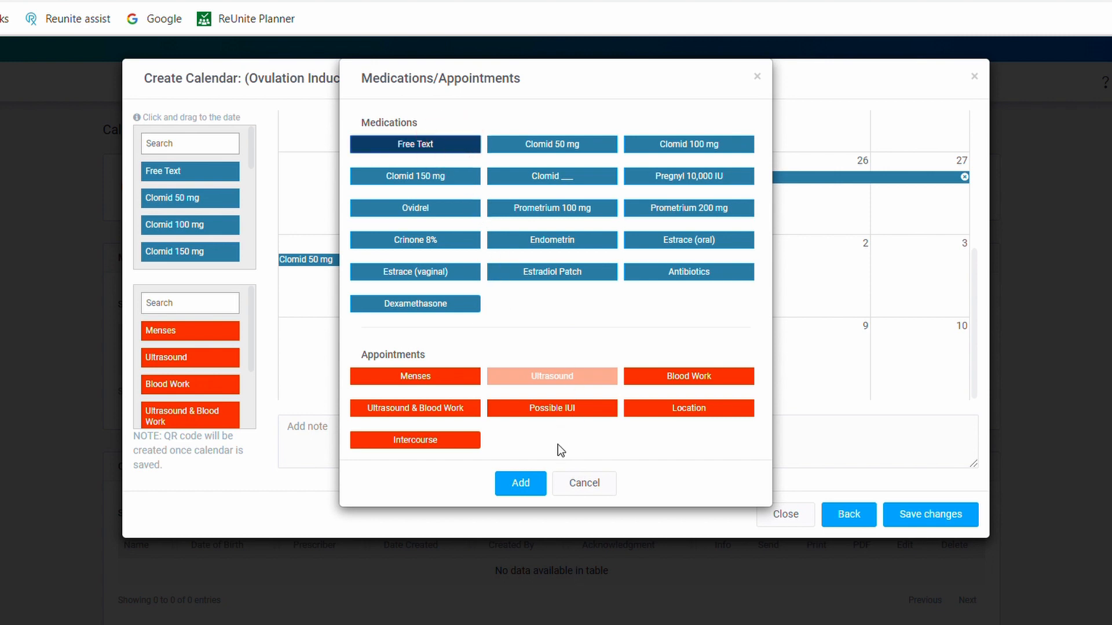
left_click(520, 483)
type("make sure you have receiv")
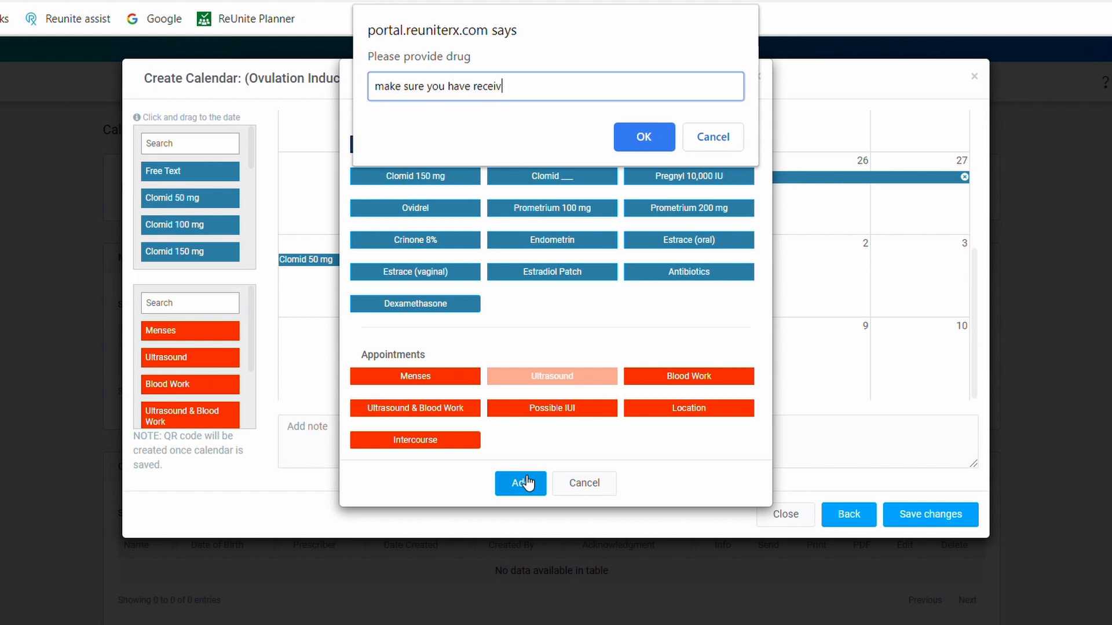
type("ed trigger shot")
left_click(649, 137)
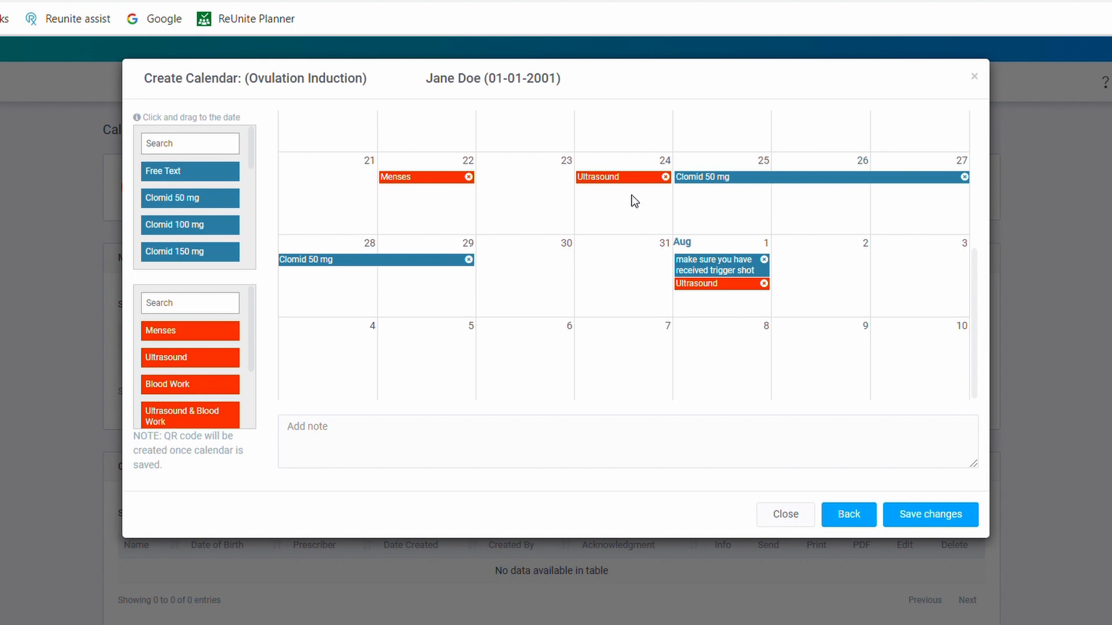
Rename the July 24 ultrasound appointment as "Ultrasound 0900".
left_click(630, 177)
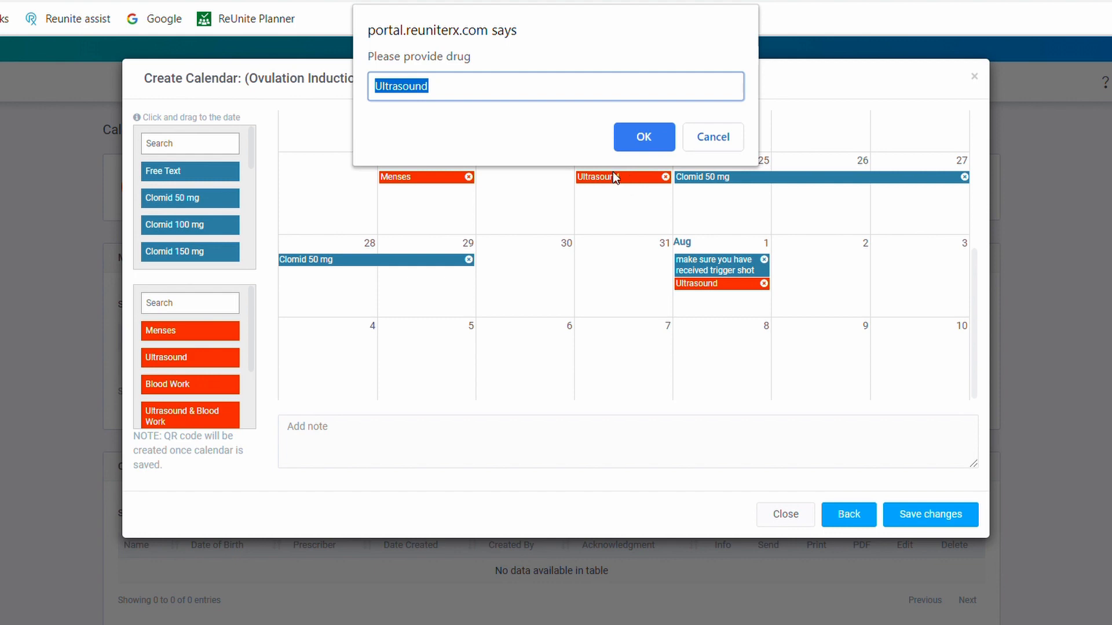
left_click(460, 84)
type("0900")
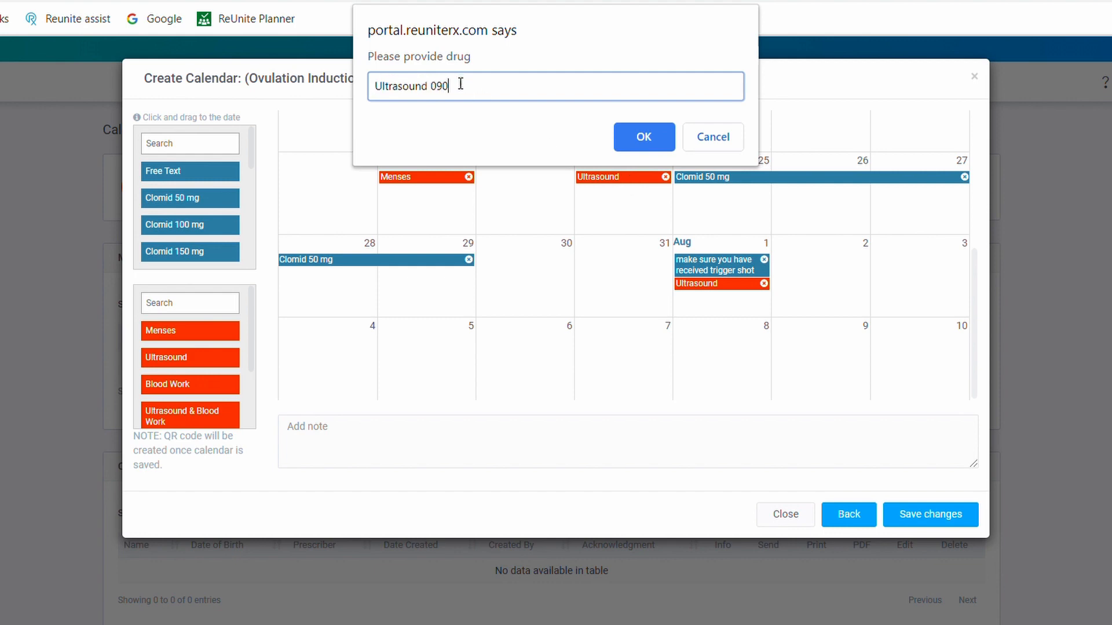
left_click(634, 135)
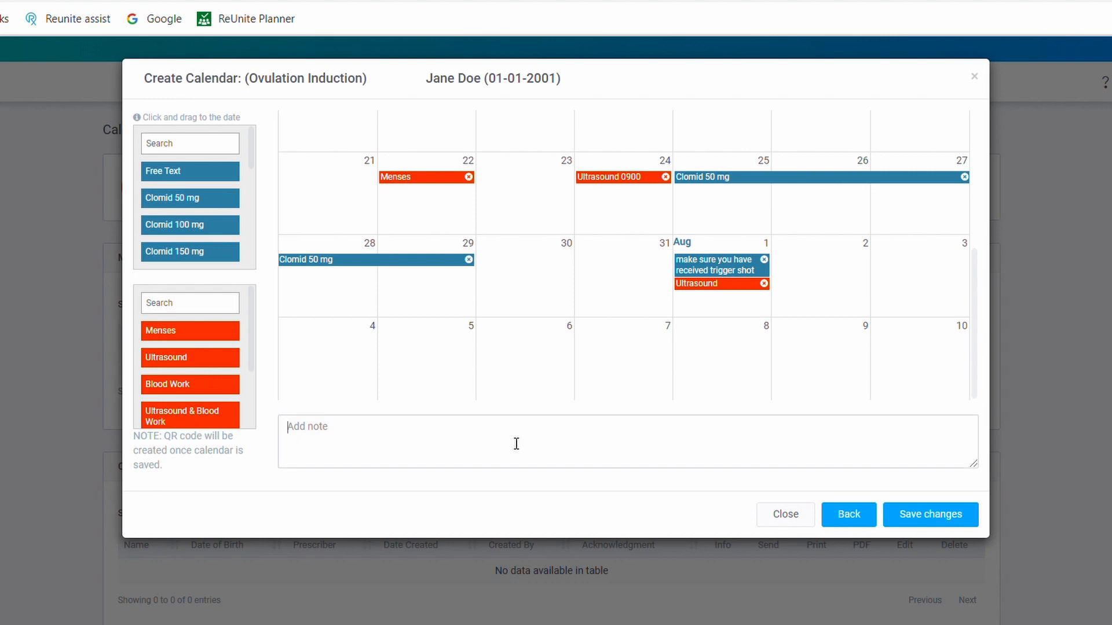
Add a note giving the clinic's phone number and save the calendar.
type("Clinic Phone number 888-888-0000")
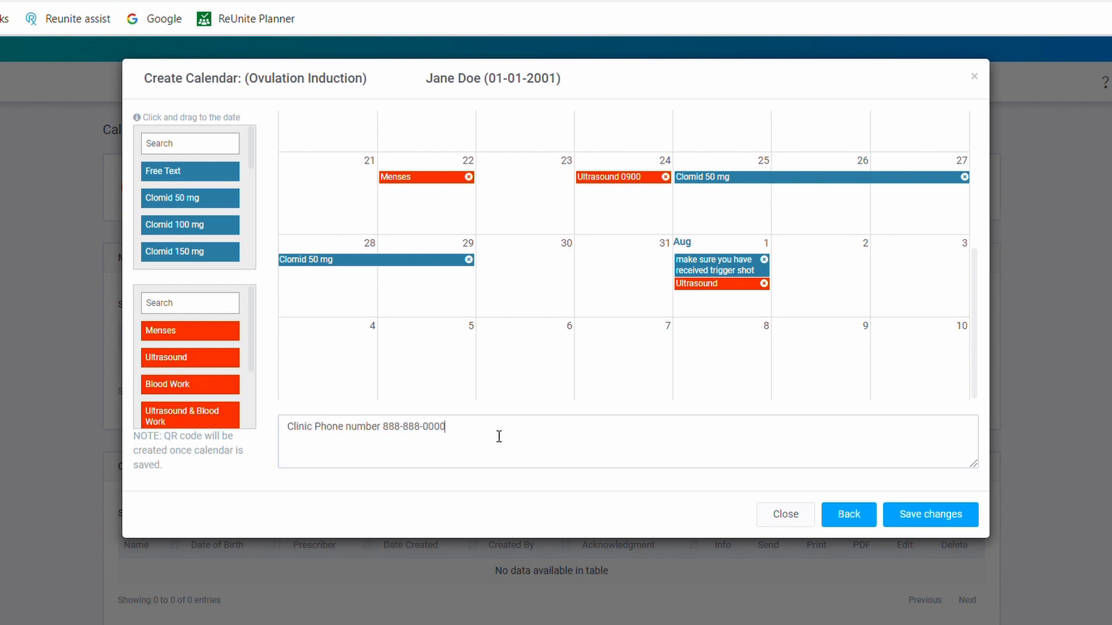
left_click(935, 521)
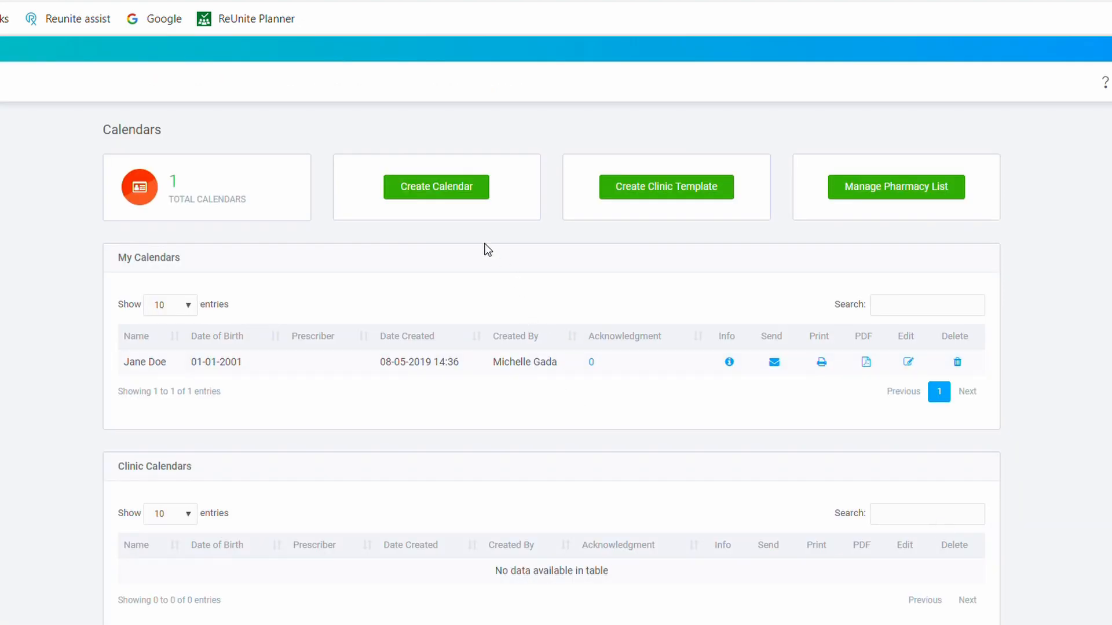
Start a second patient calendar with the patient's first name, last name and date of birth, and choose to use a global template.
left_click(457, 189)
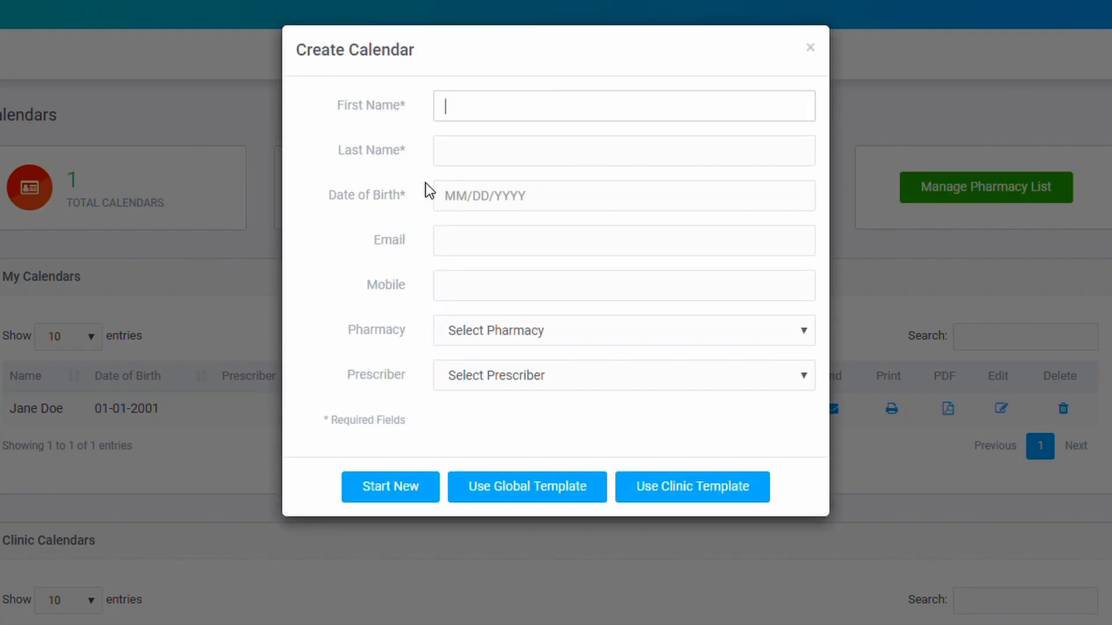
type("Jane")
key("Tab")
type("Doe 2")
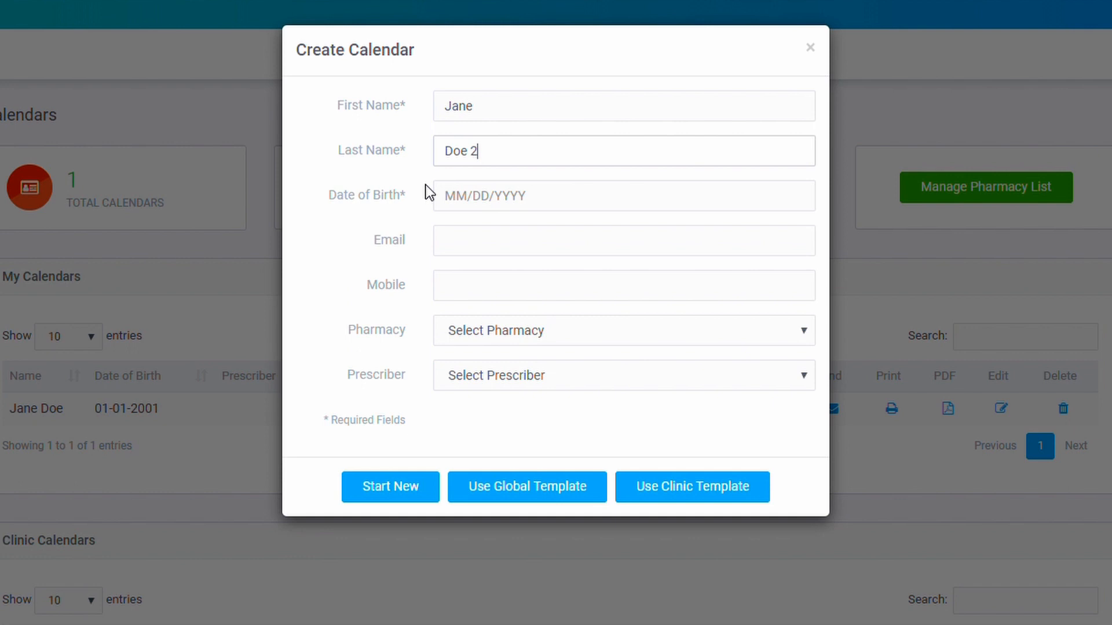
left_click(476, 210)
type("01/01/2001")
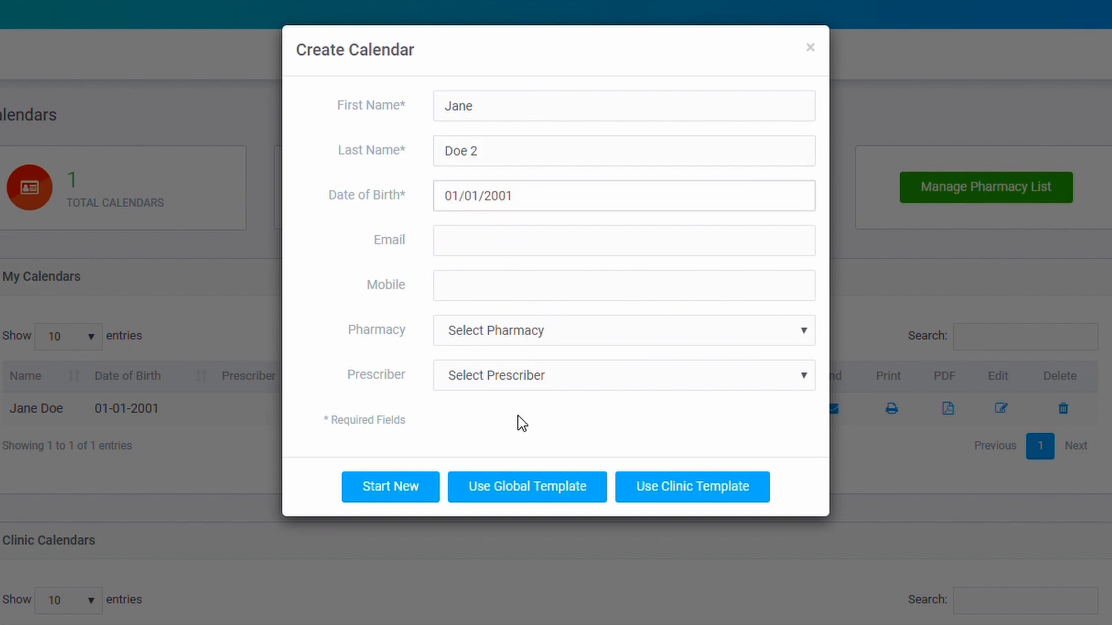
left_click(534, 496)
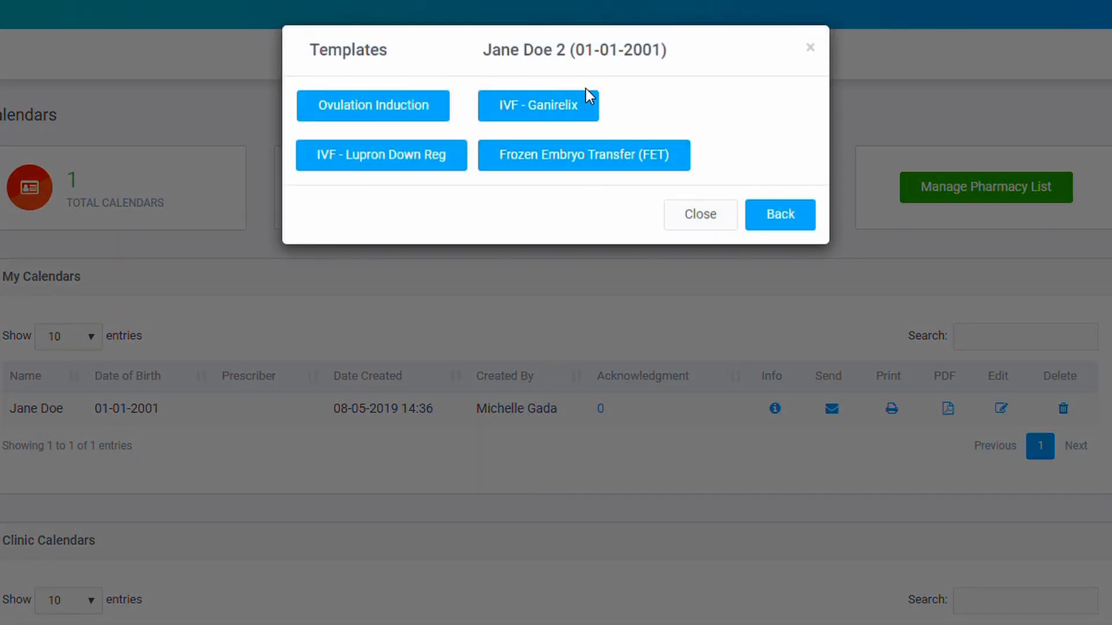
Choose the IVF - Ganirelix template with a Follistim dose of 150 IU and a Menopur dose of 75 IU.
left_click(550, 104)
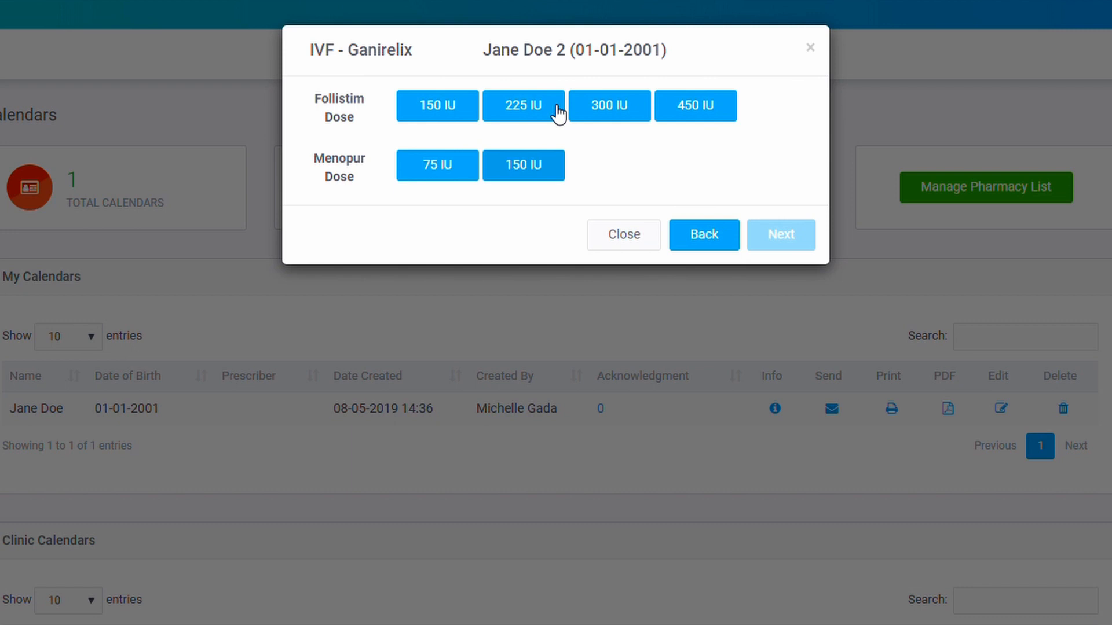
left_click(453, 113)
left_click(449, 172)
left_click(794, 236)
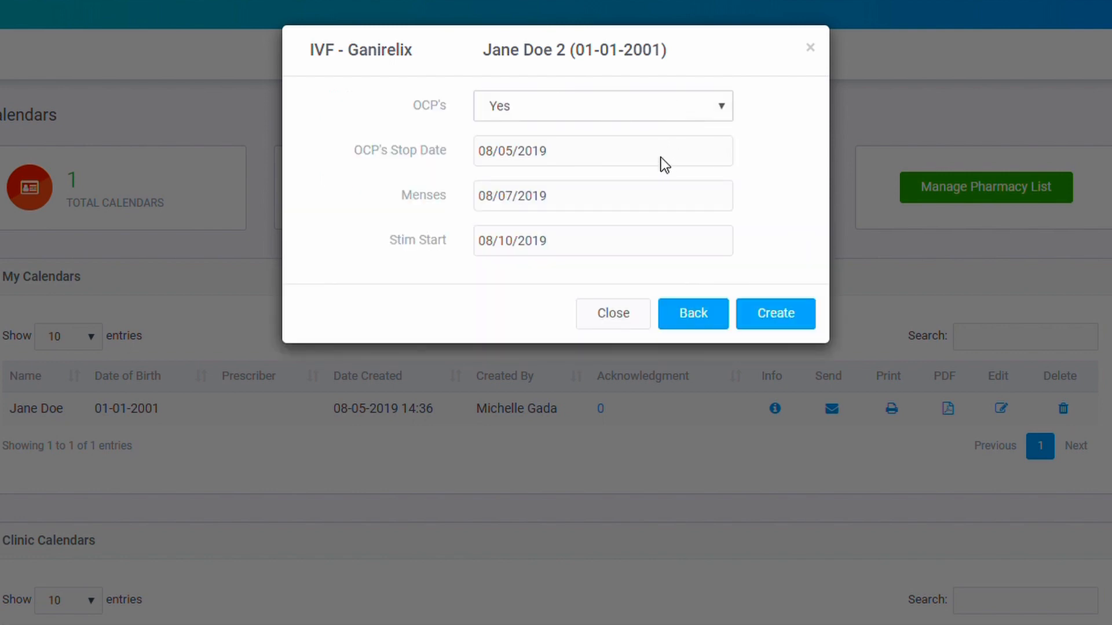
Set the OCP's stop date to 07/21/2019 and create the calendar from the template.
left_click(610, 164)
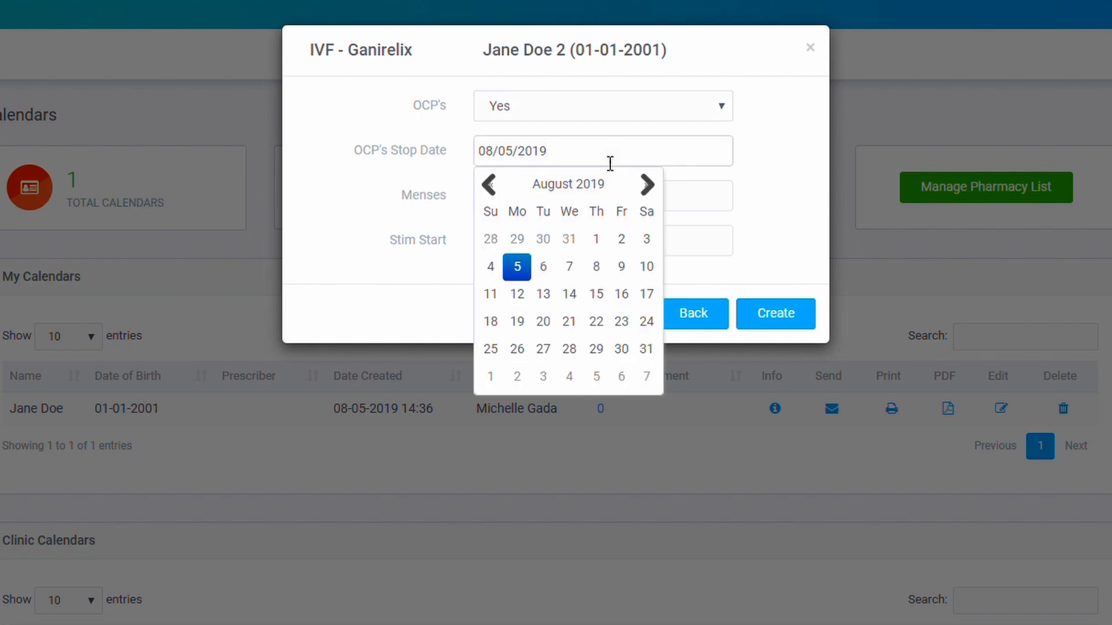
left_click(491, 187)
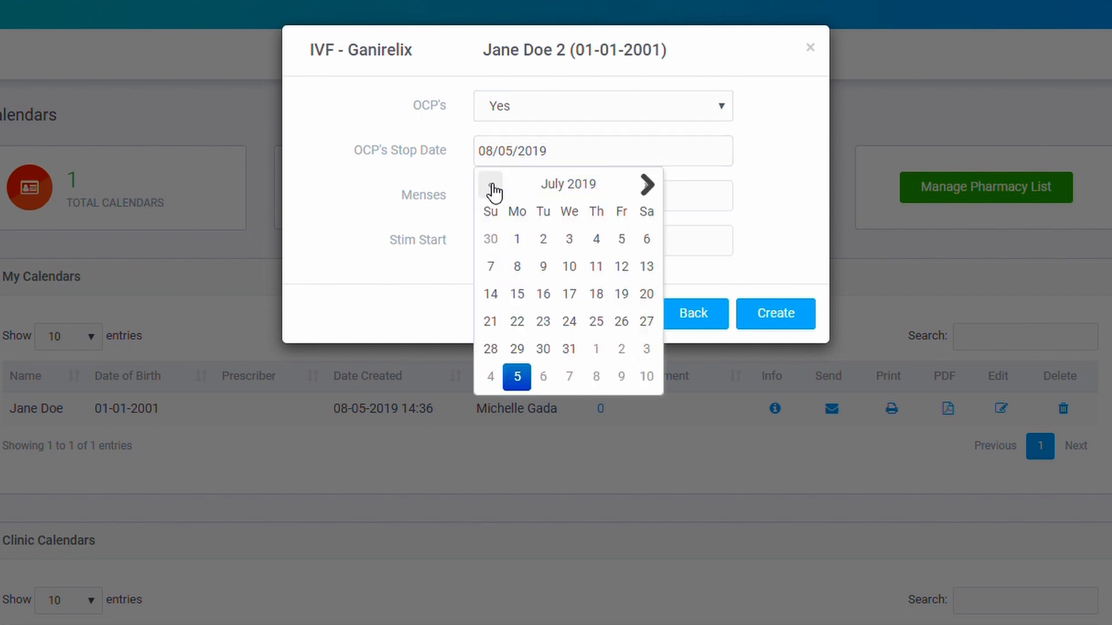
left_click(491, 321)
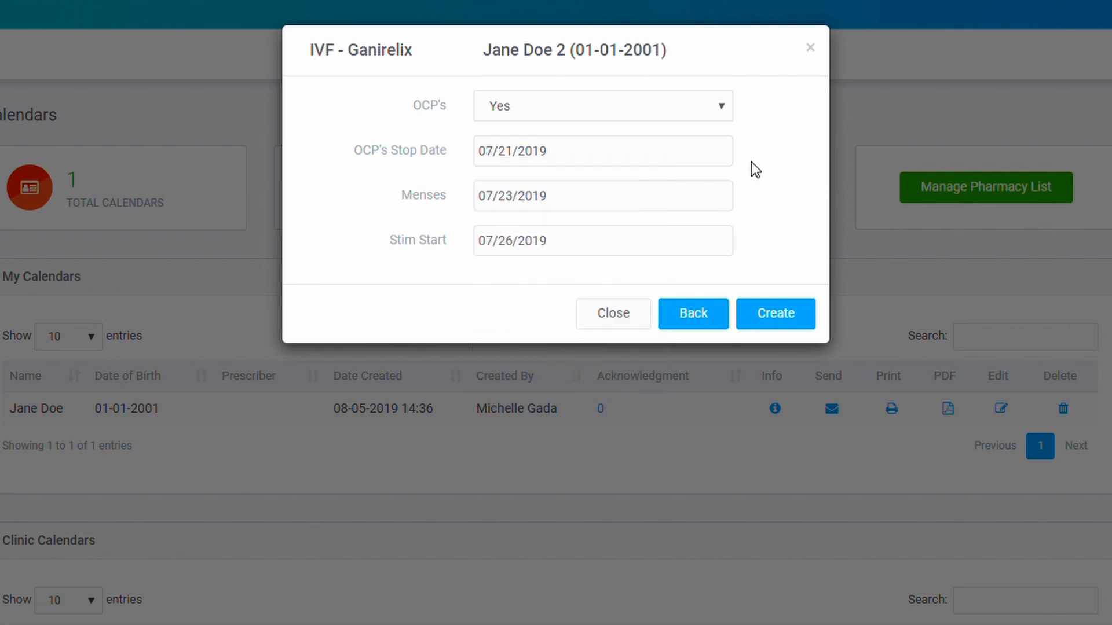
left_click(707, 207)
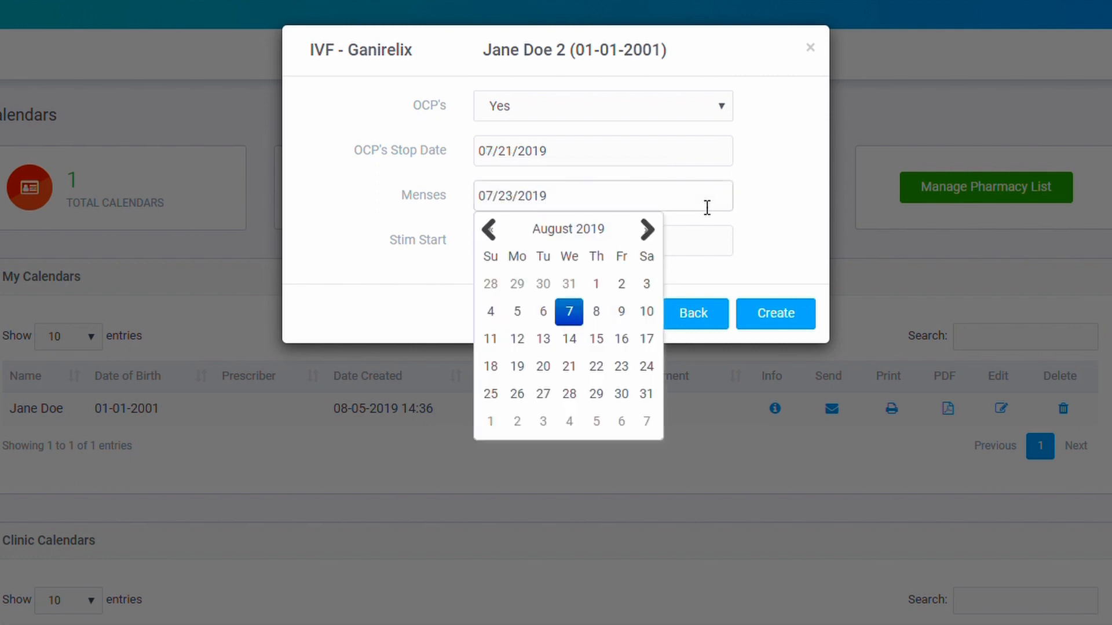
left_click(717, 240)
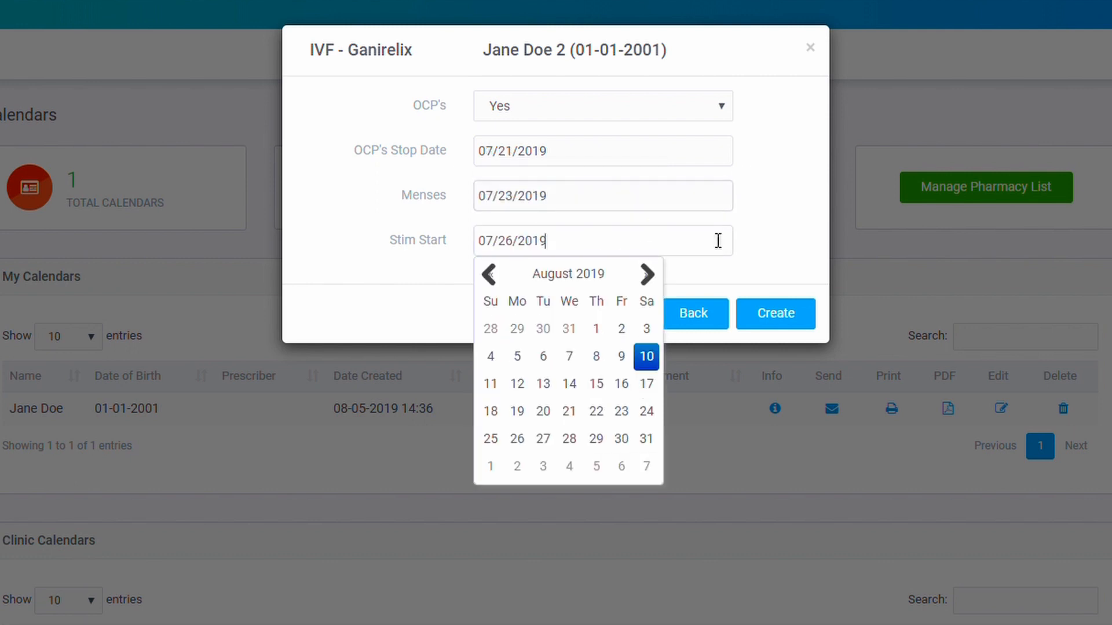
left_click(756, 228)
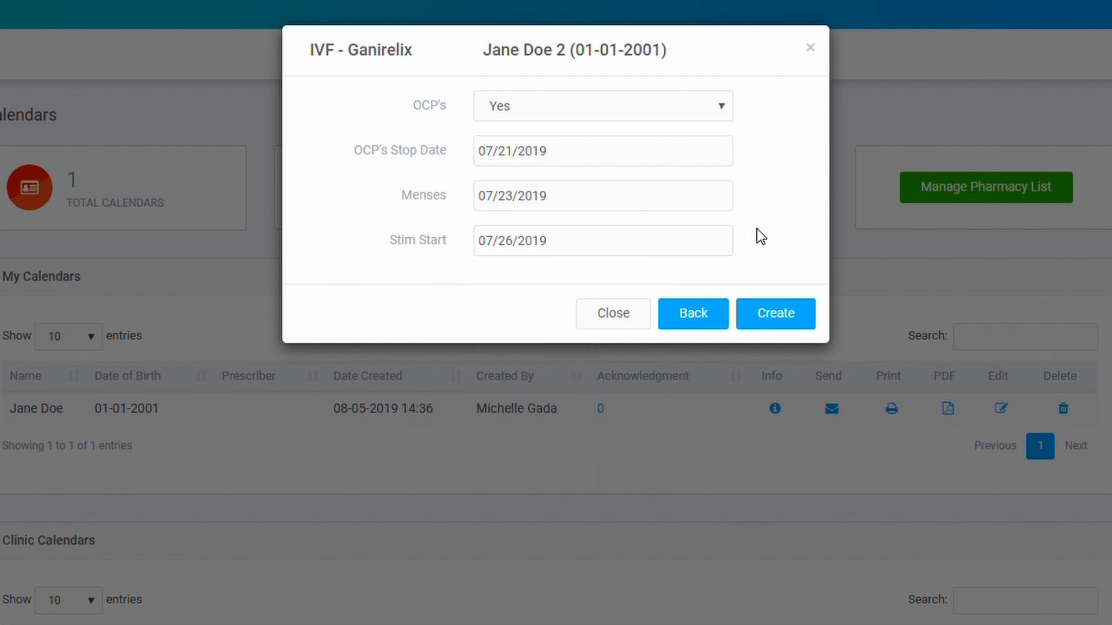
left_click(775, 315)
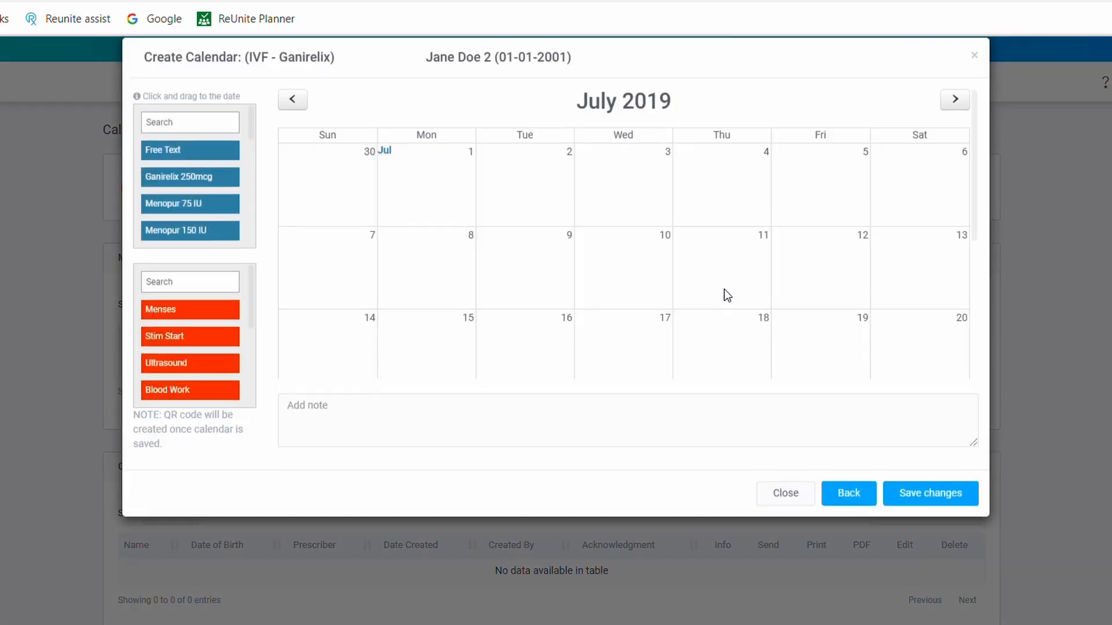
Move the Menses entry to July 24 and extend the Follistim 150 IU and Menopur 75 IU entries through July 30.
scroll(724, 290, "down", 4)
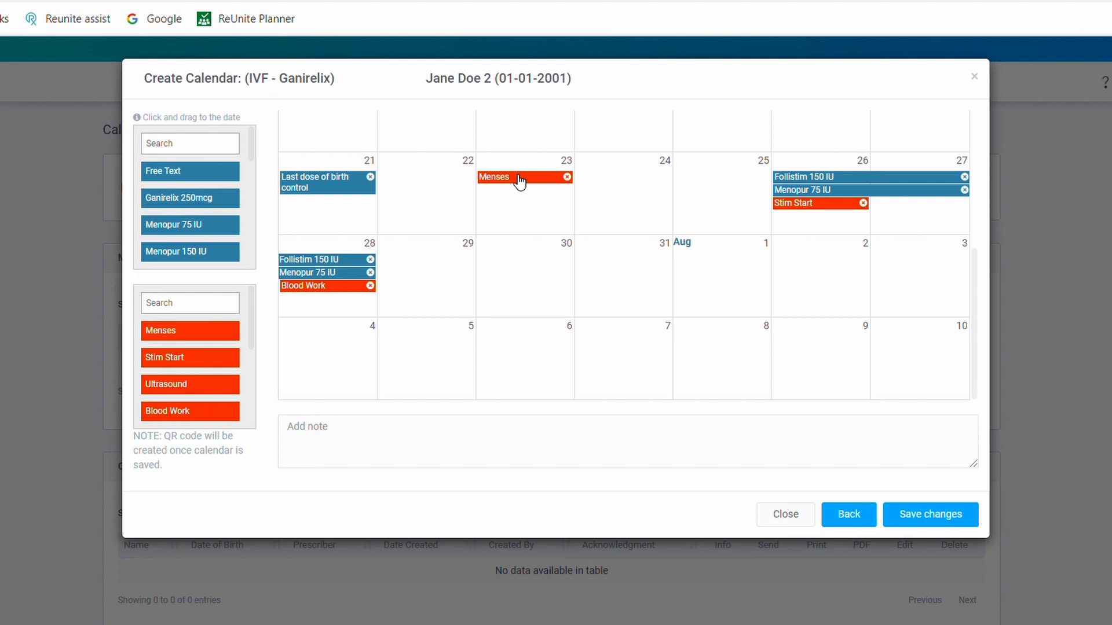
left_click_drag(519, 182, 630, 189)
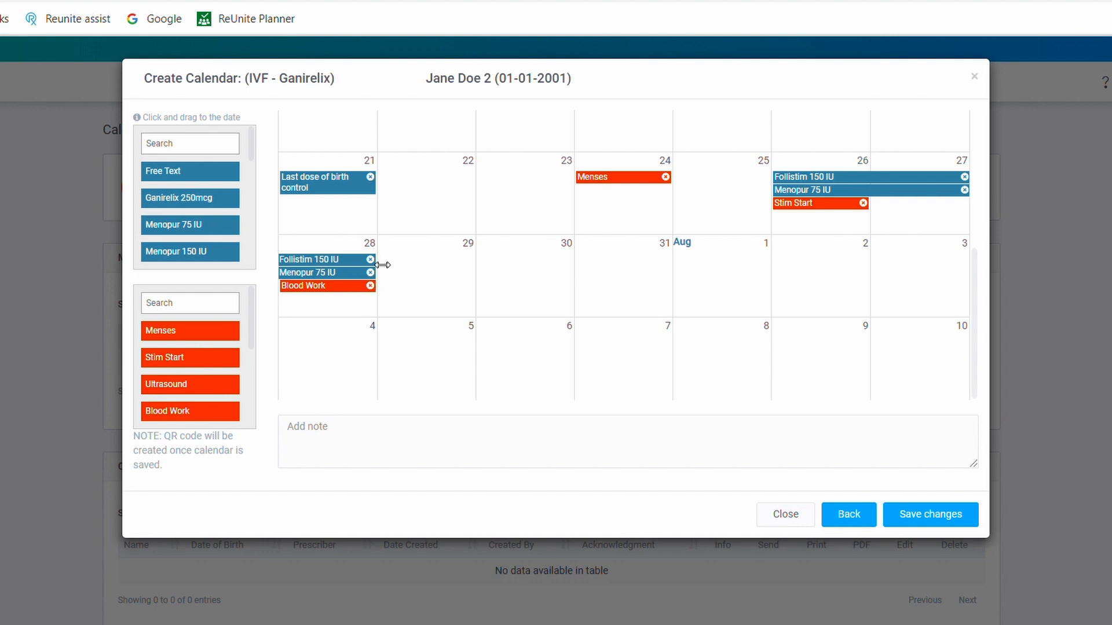
left_click_drag(381, 265, 515, 266)
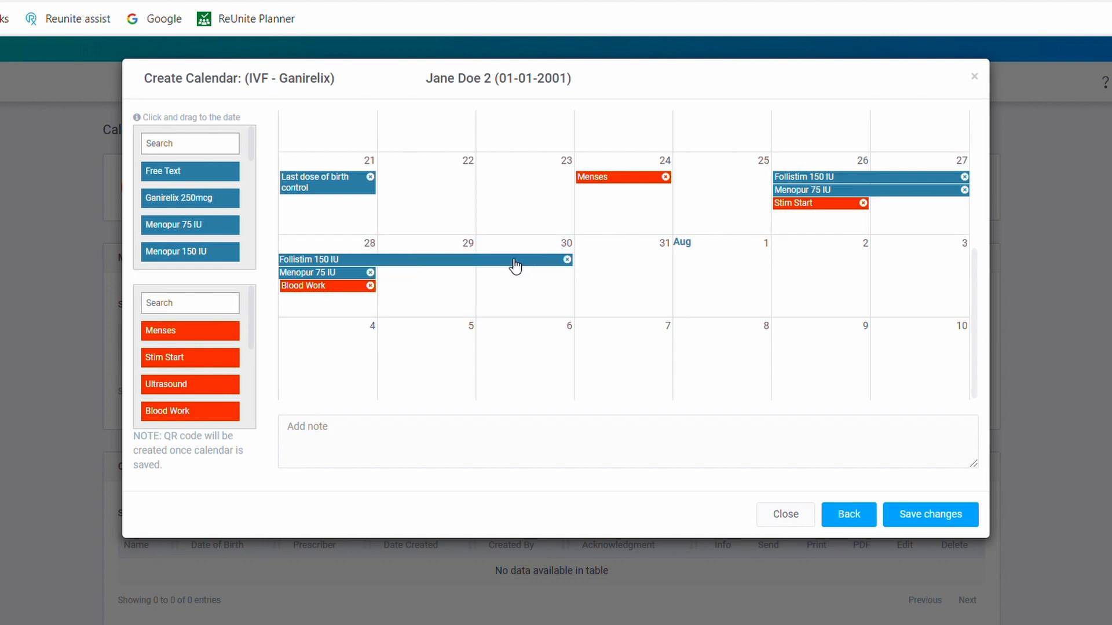
left_click_drag(381, 278, 539, 283)
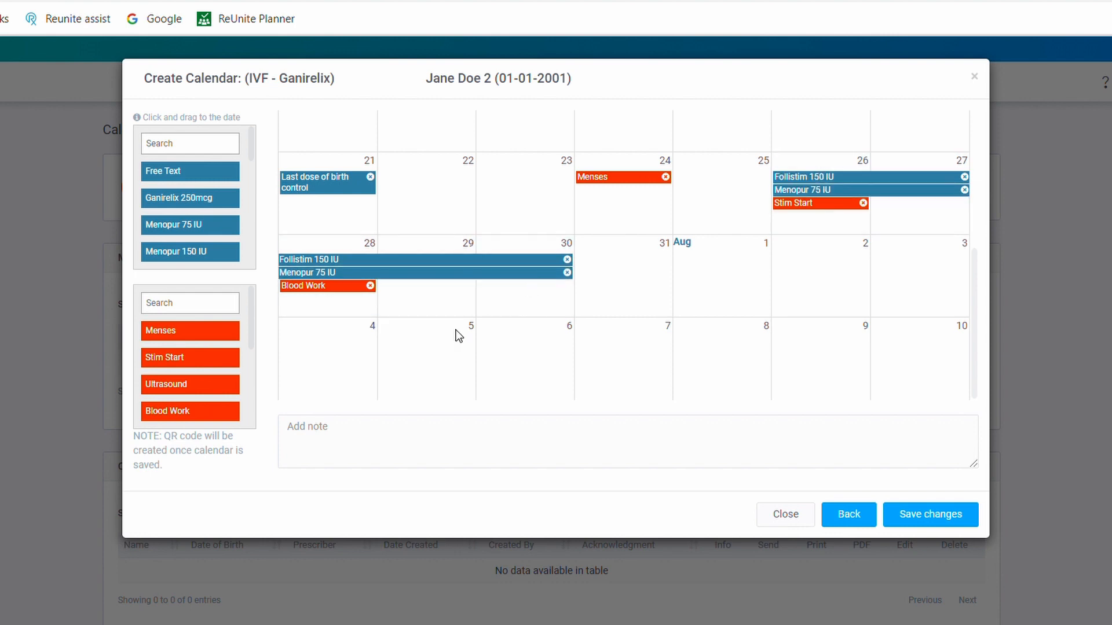
Add a free-text medication entry reading "lovenox" on July 31 and save the calendar.
scroll(180, 242, "down", 5)
scroll(181, 242, "down", 5)
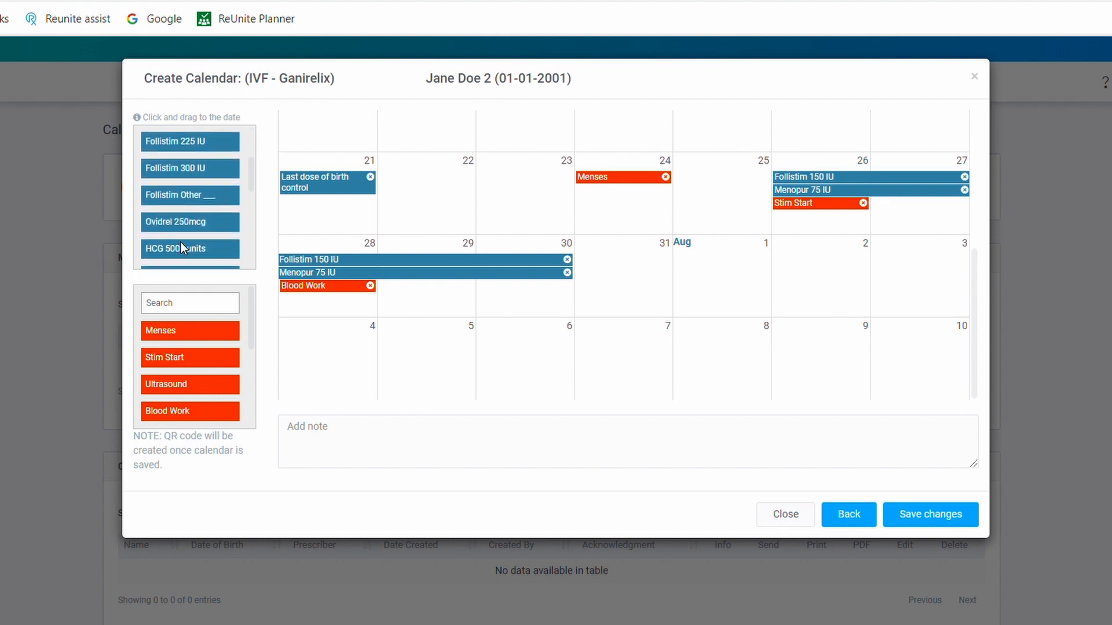
scroll(180, 243, "down", 5)
scroll(180, 247, "down", 3)
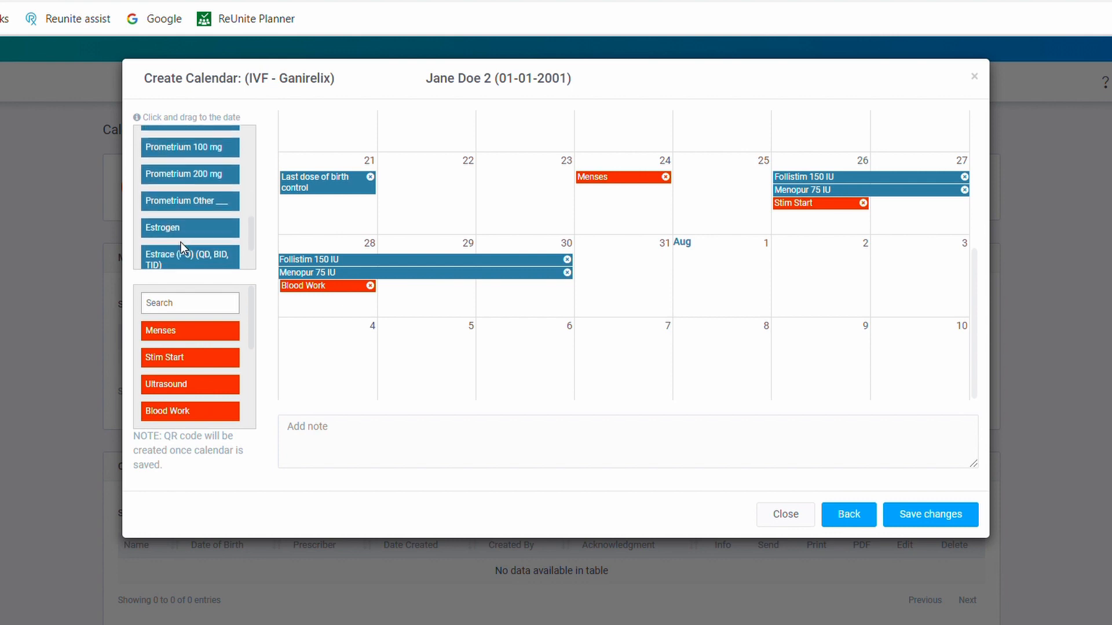
scroll(180, 243, "up", 4)
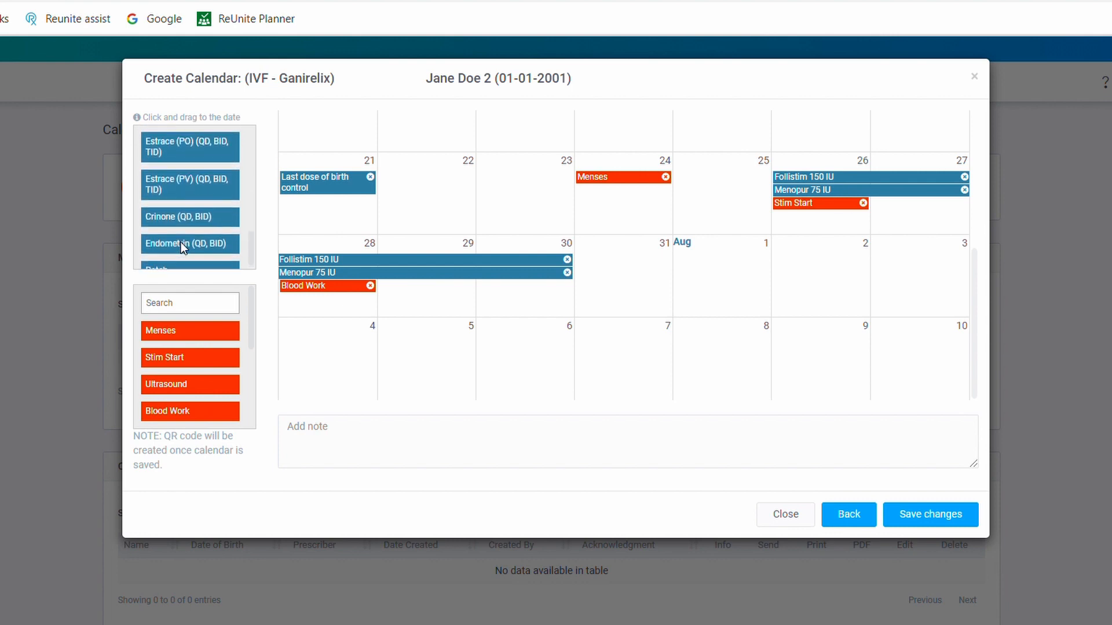
scroll(181, 243, "up", 5)
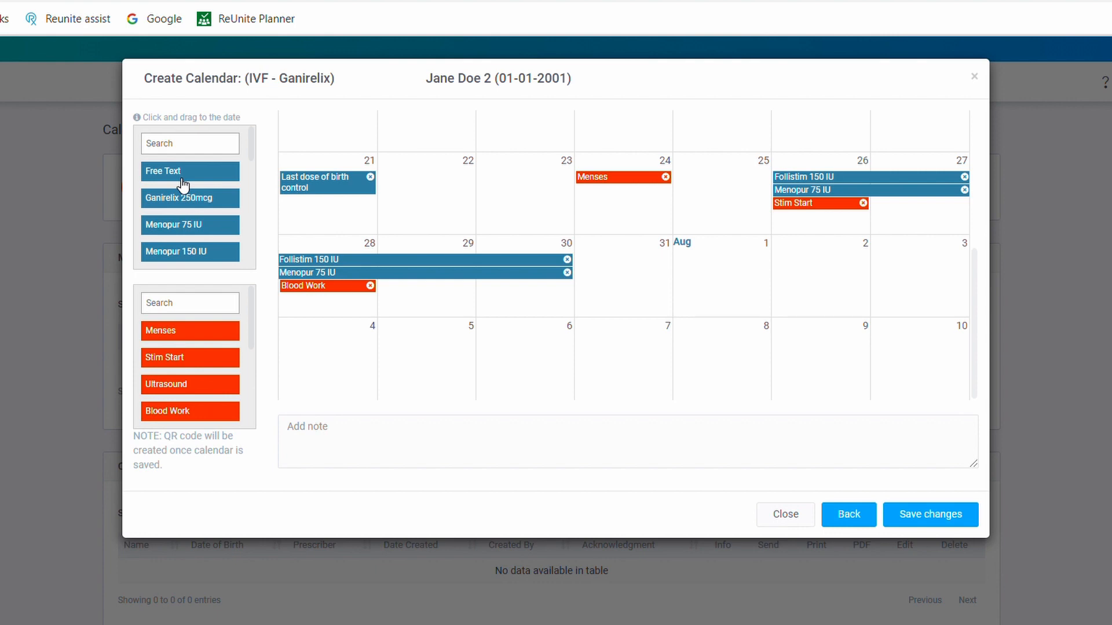
left_click_drag(182, 185, 626, 268)
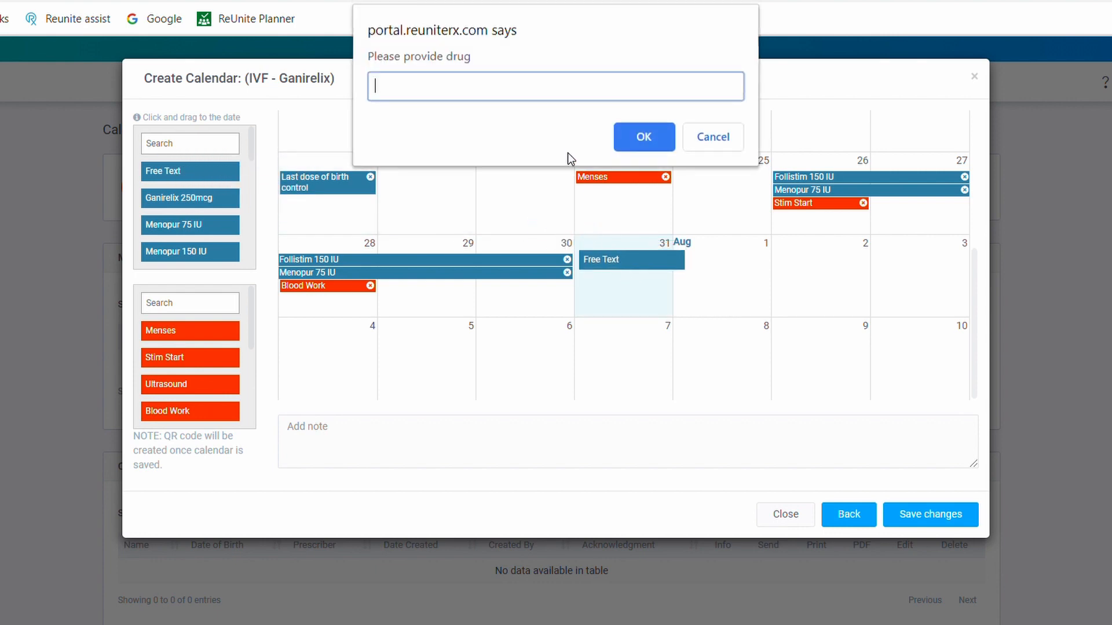
type("lovenox")
left_click(640, 139)
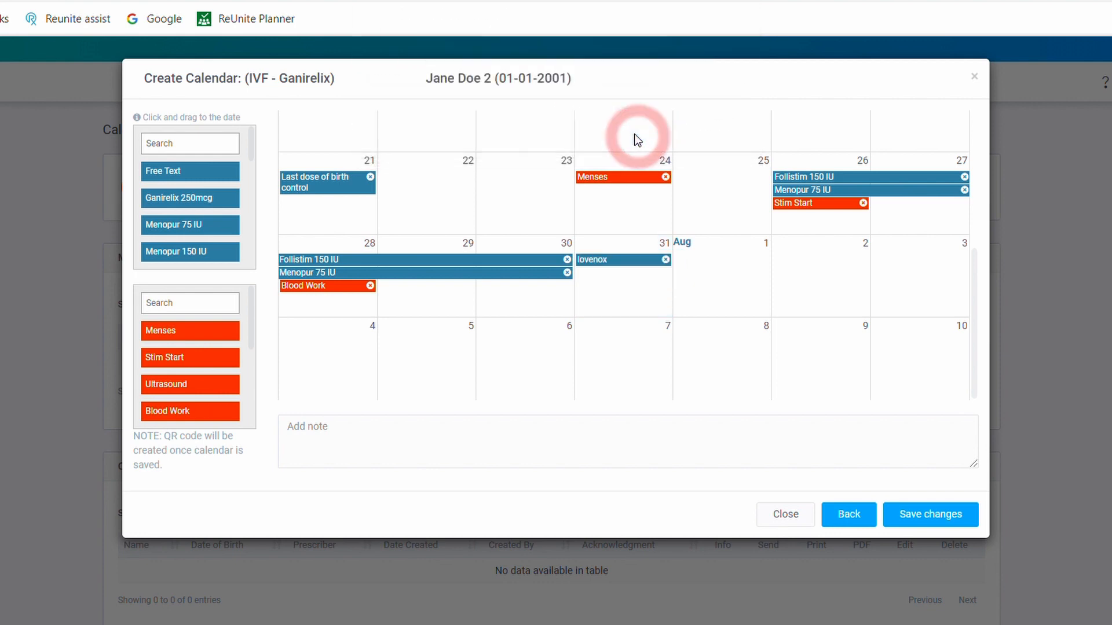
left_click(926, 515)
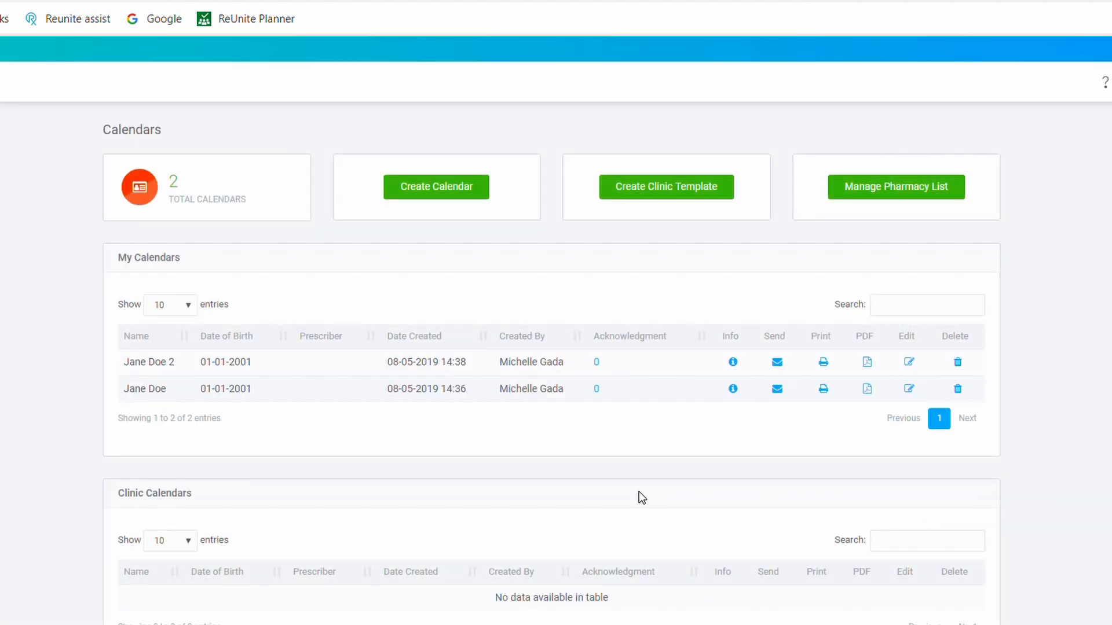
Start a third patient calendar with the patient's first name, last name and date of birth, using a global template.
left_click(446, 186)
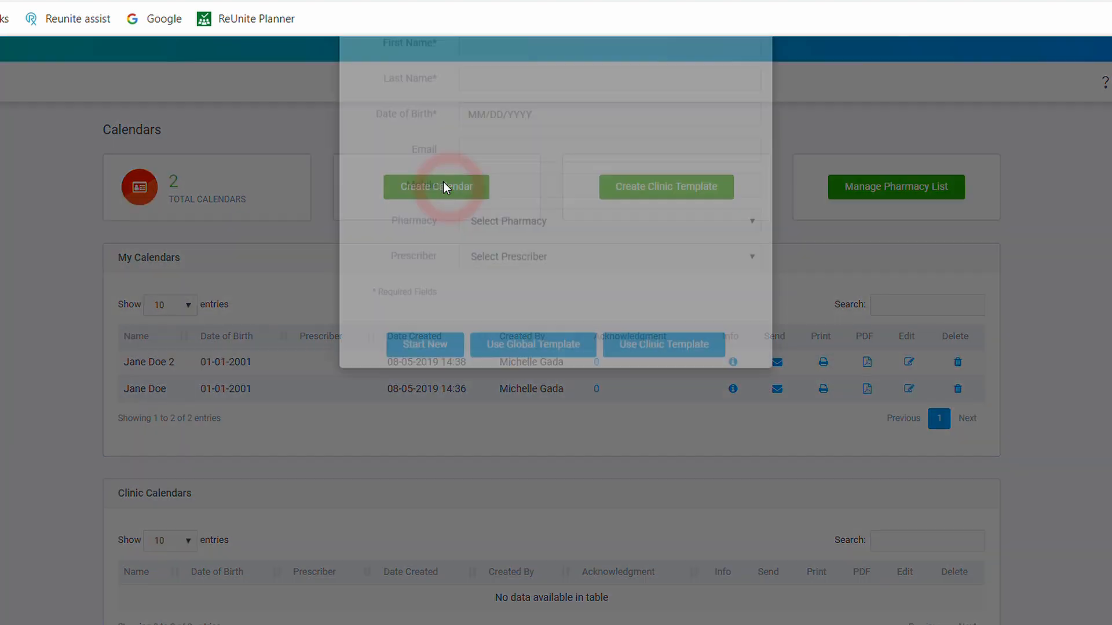
type("Jane")
key("Tab")
type("Doe 3")
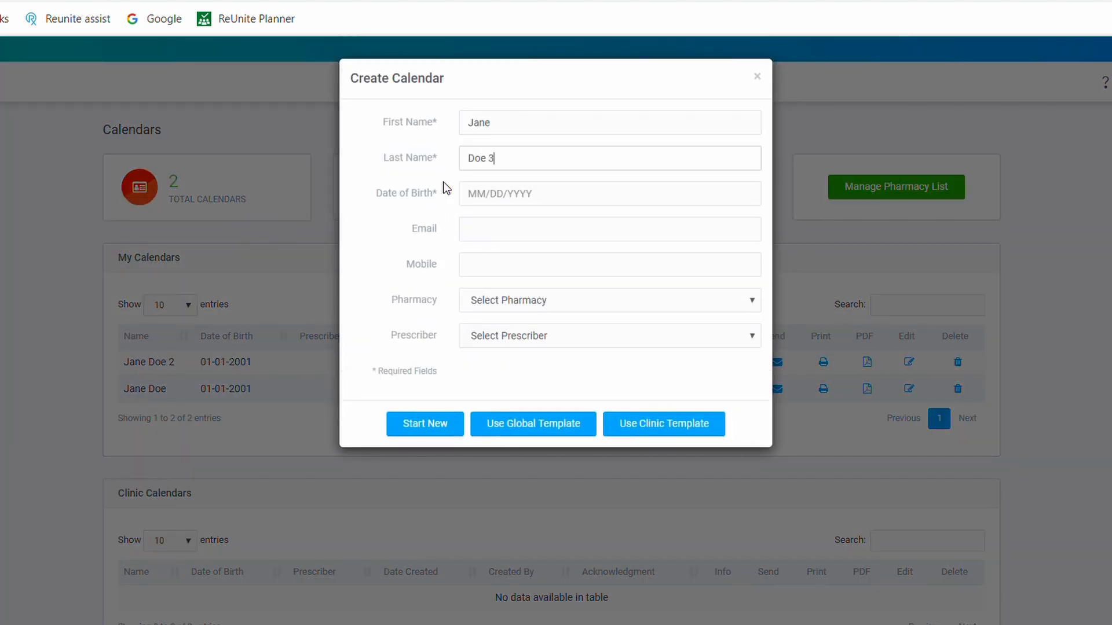
left_click(491, 193)
type("01/0")
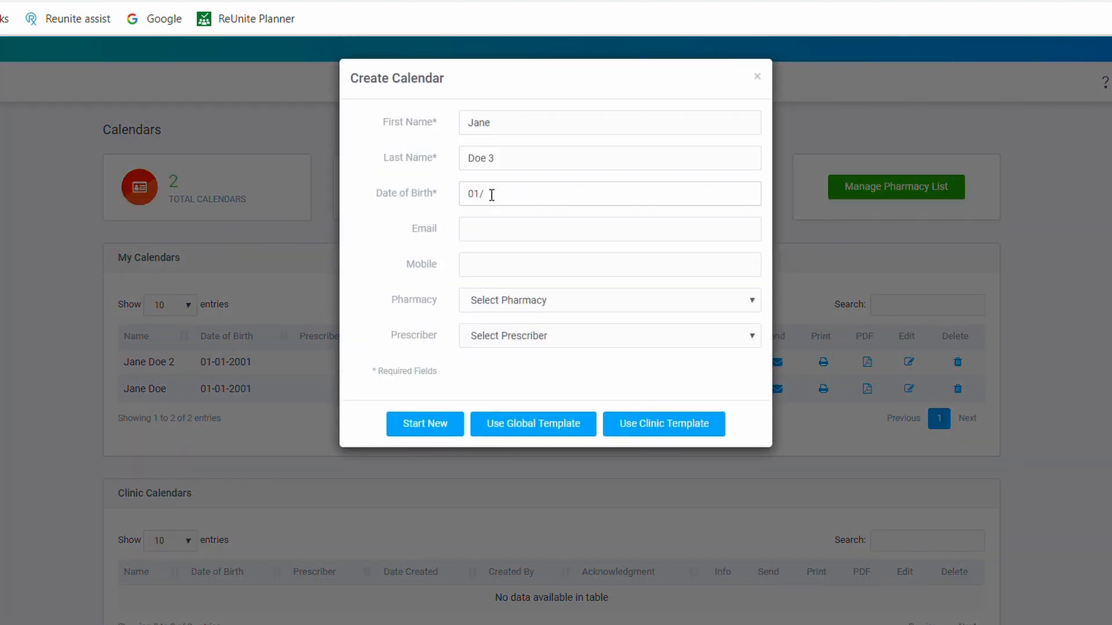
type("1/2001")
left_click(561, 428)
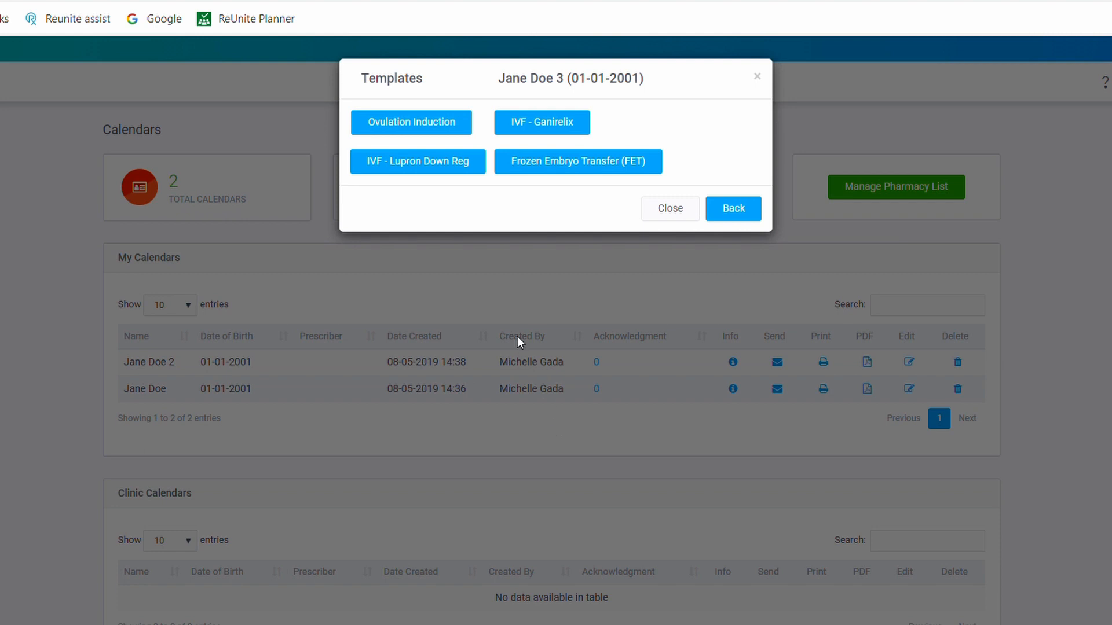
Choose the IVF - Lupron Down Reg template with custom Lupron starting and step-down doses, Follistim 150 IU and Menopur 75 IU.
left_click(443, 162)
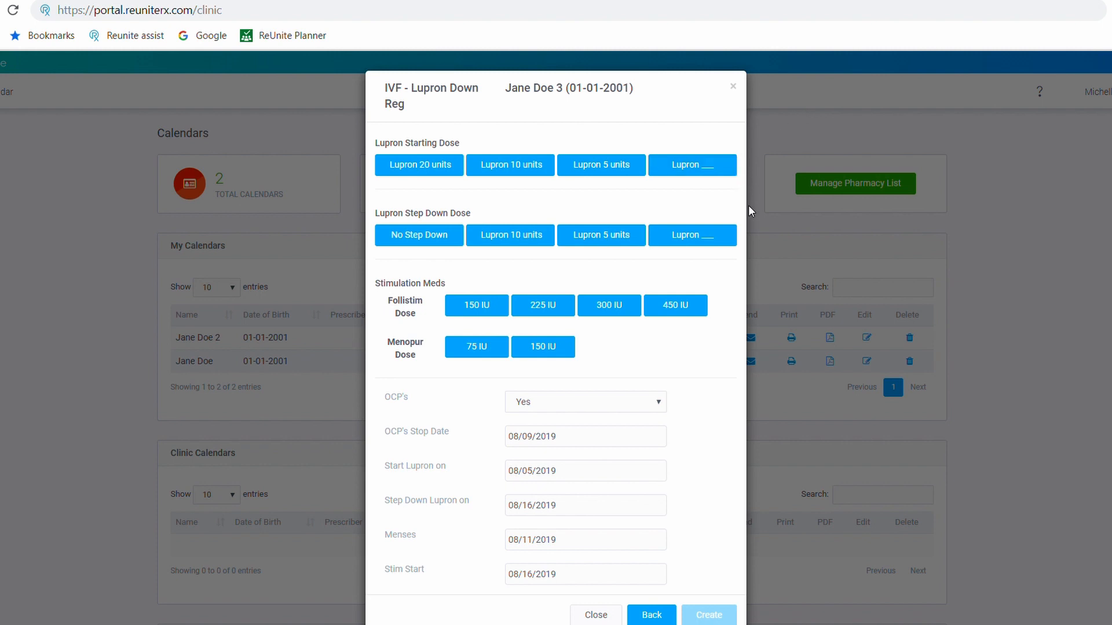
left_click(699, 169)
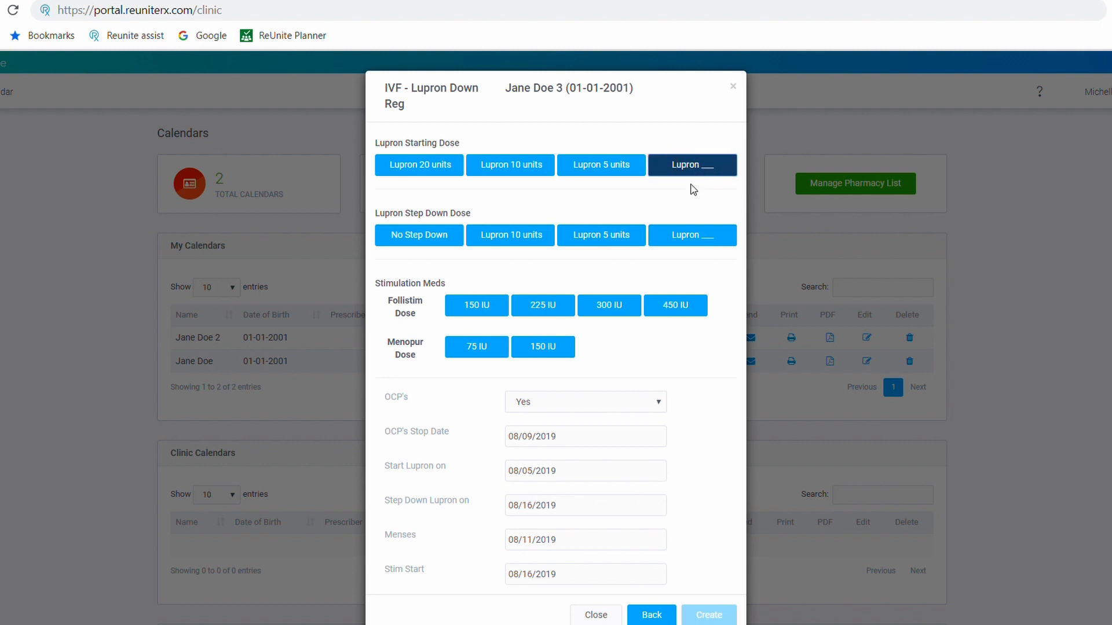
left_click(689, 241)
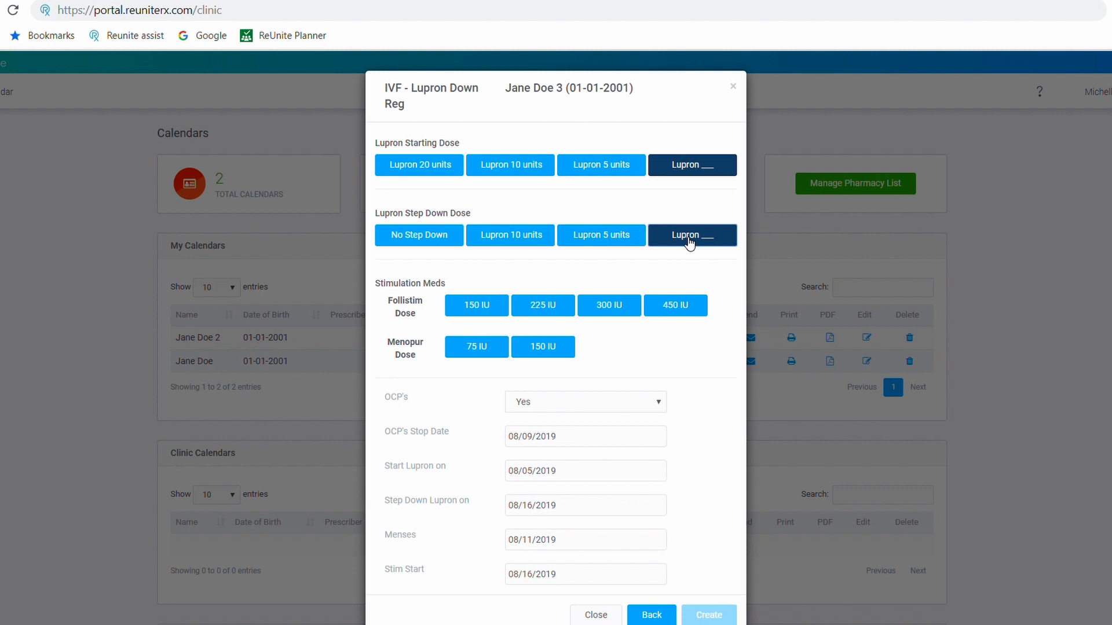
left_click(483, 310)
left_click(478, 348)
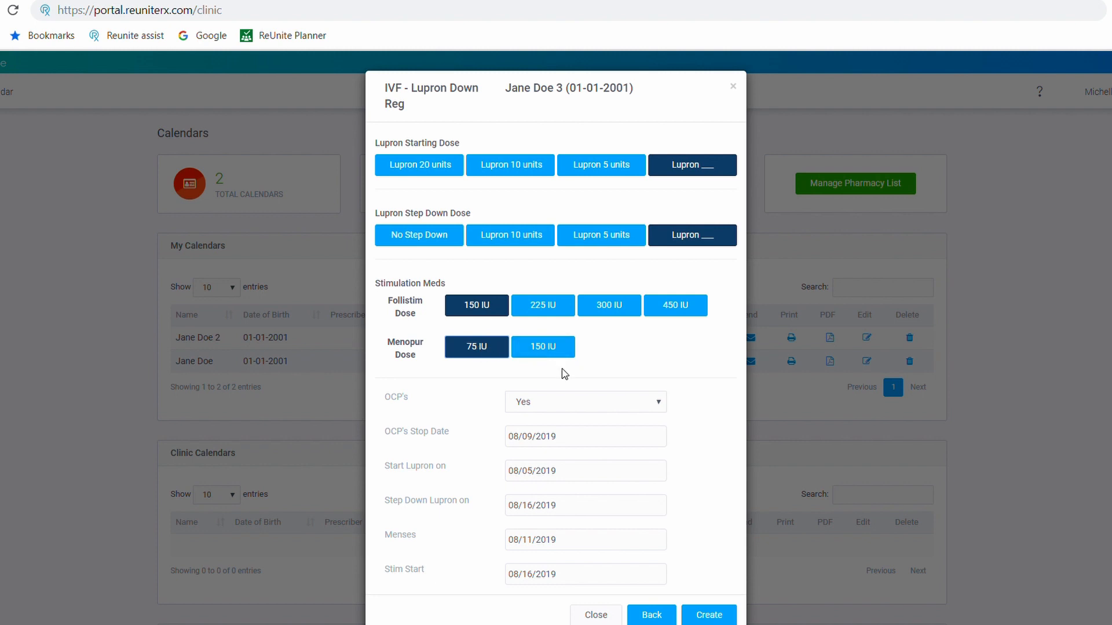
Keep OCP's at Yes, set the OCP's stop date to 08/03/2019 and create the calendar.
left_click(655, 404)
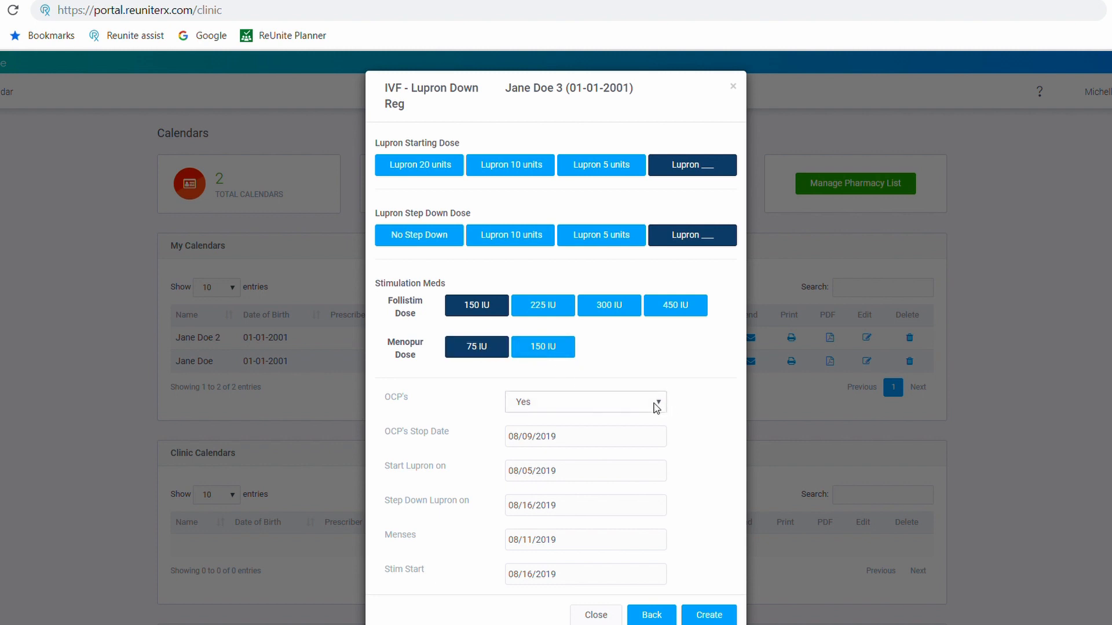
left_click(621, 447)
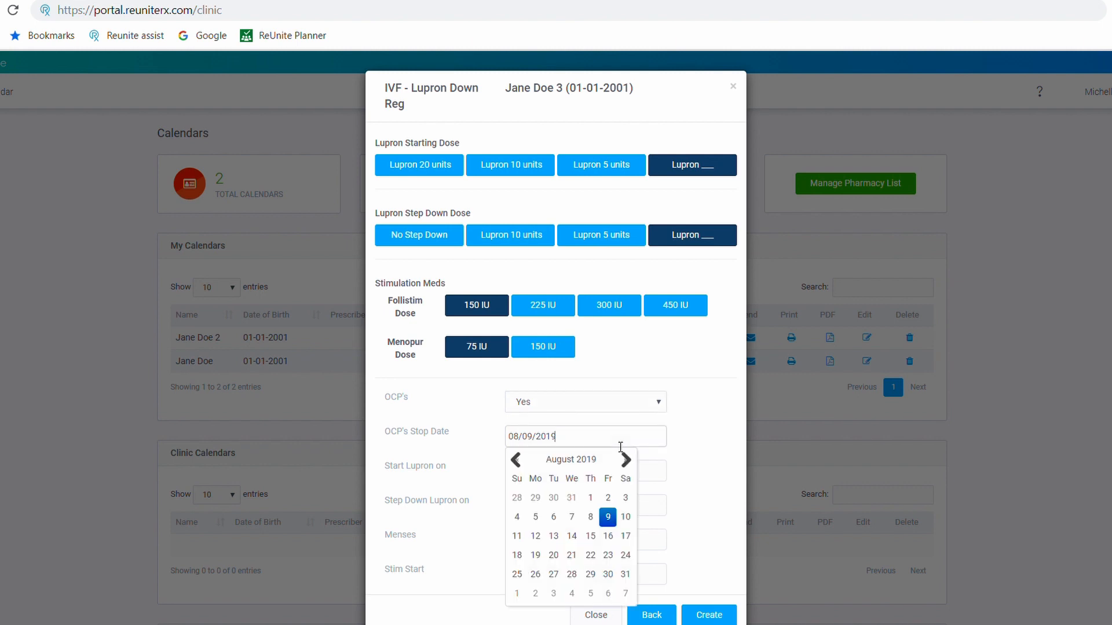
left_click(625, 498)
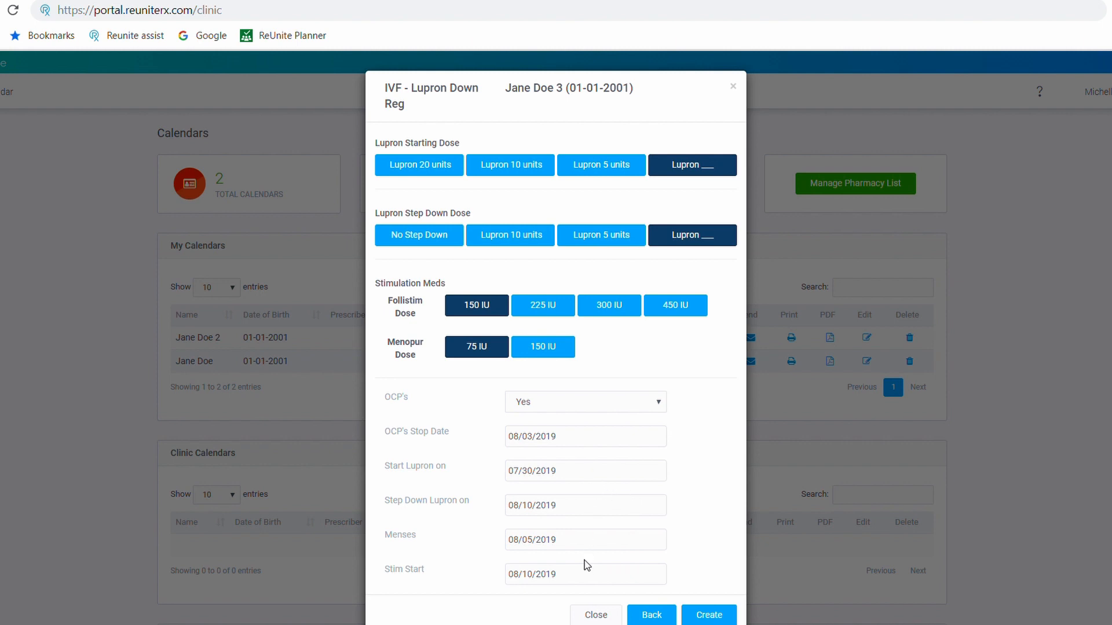
left_click(706, 615)
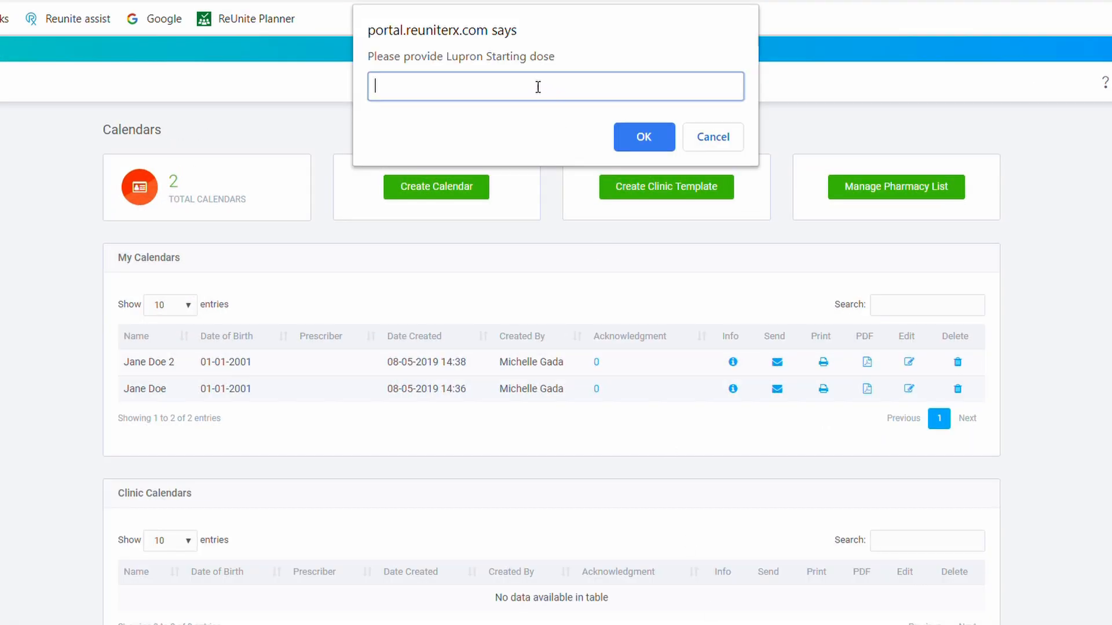
Provide a Lupron starting dose of 40iu and a step-down dose of 20iu for the calendar.
type("40iu")
left_click(643, 134)
type("20iu")
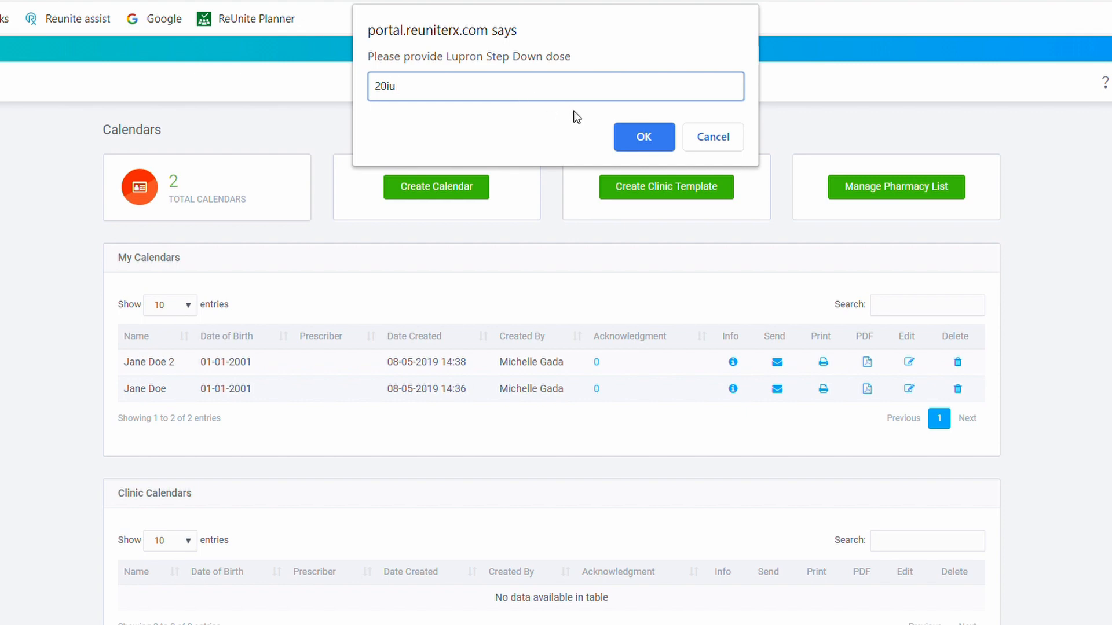
left_click(639, 137)
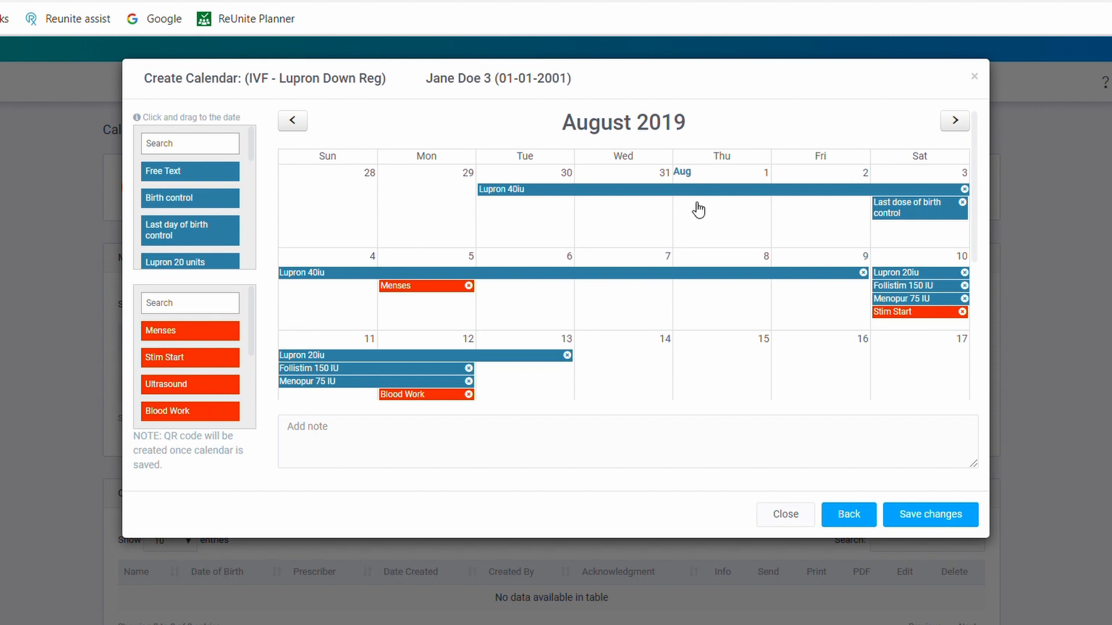
scroll(766, 357, "down", 1)
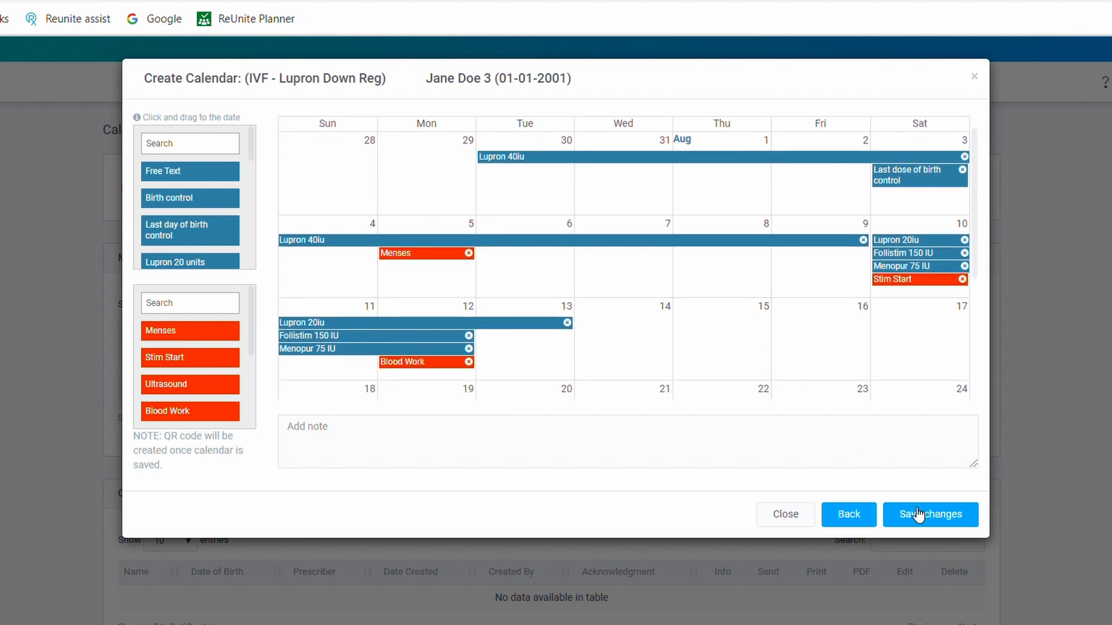
Save the Lupron Down Reg calendar and start a new untemplated one with the patient's first name, last name and date of birth.
left_click(925, 517)
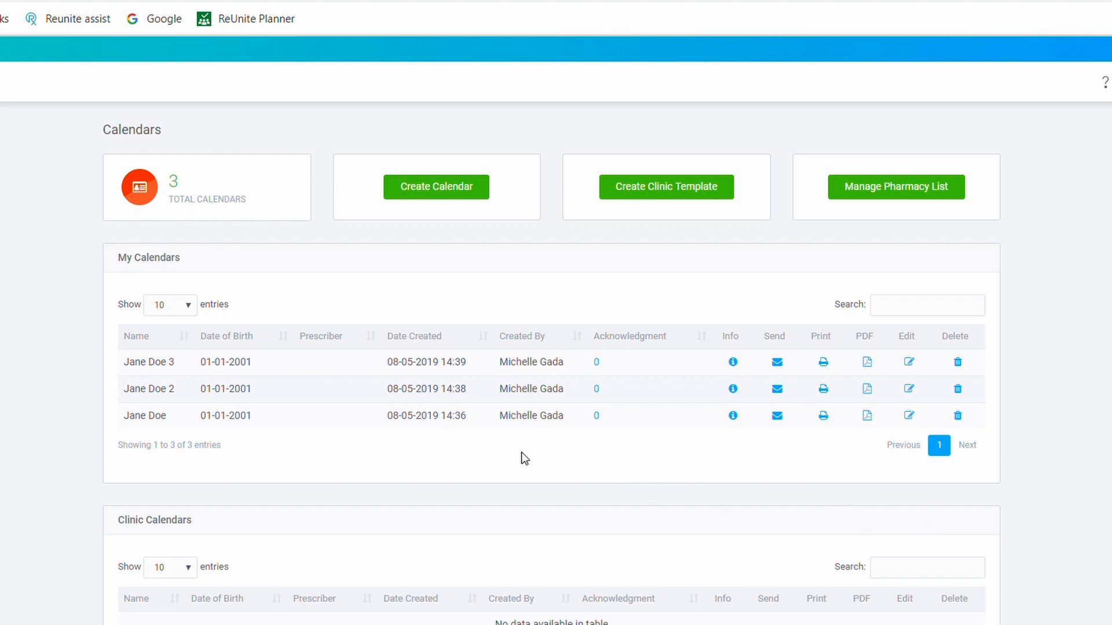
left_click(445, 186)
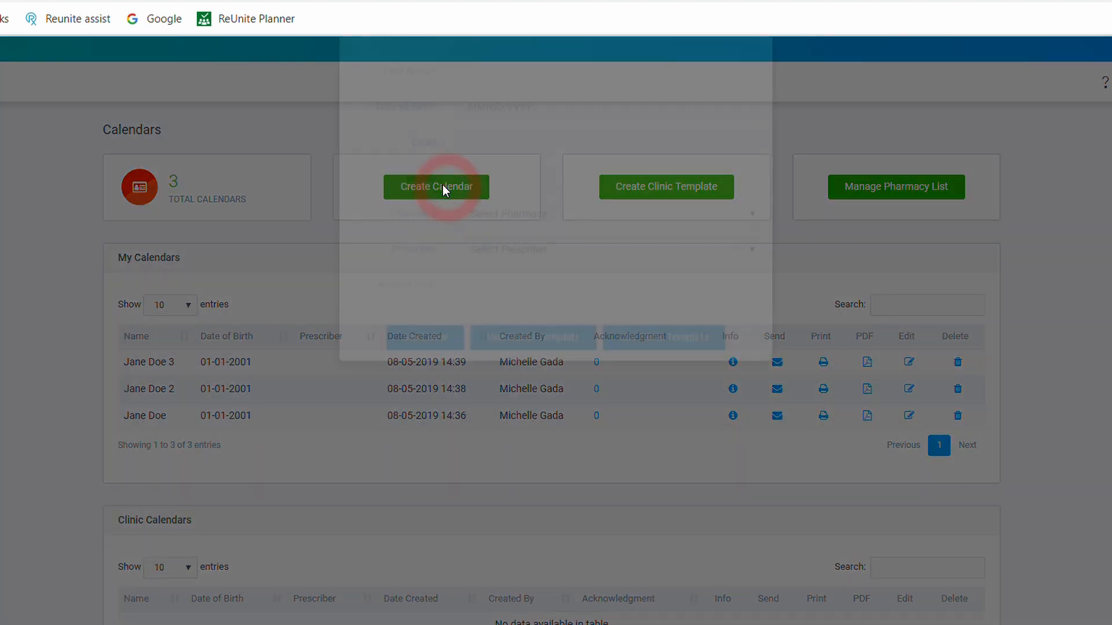
type("Jane")
key("Tab")
type("Doe 4")
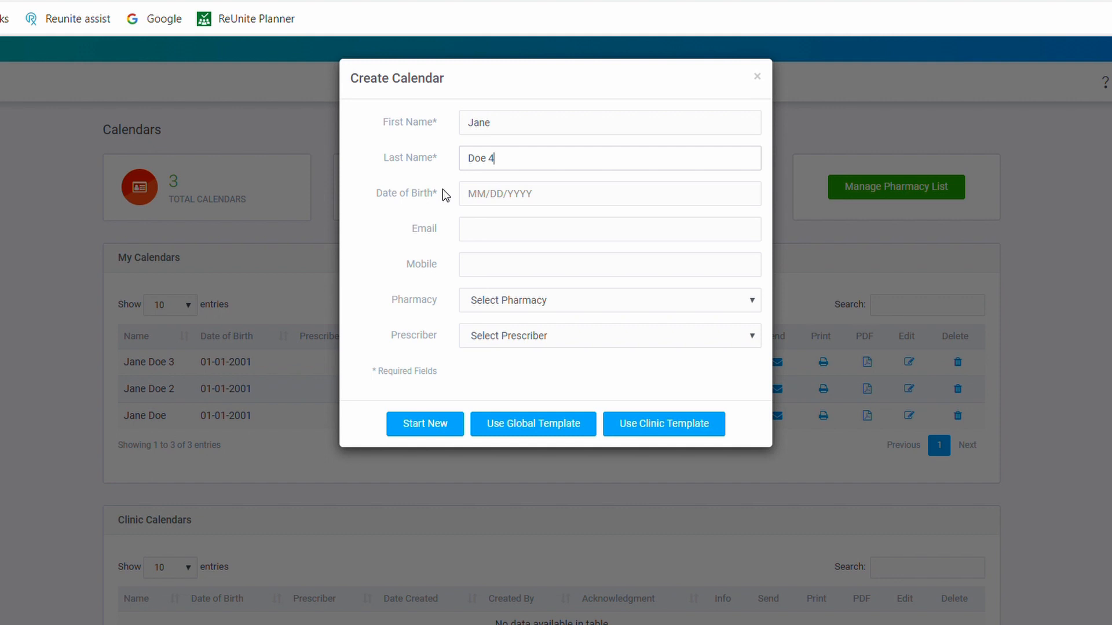
type("01/")
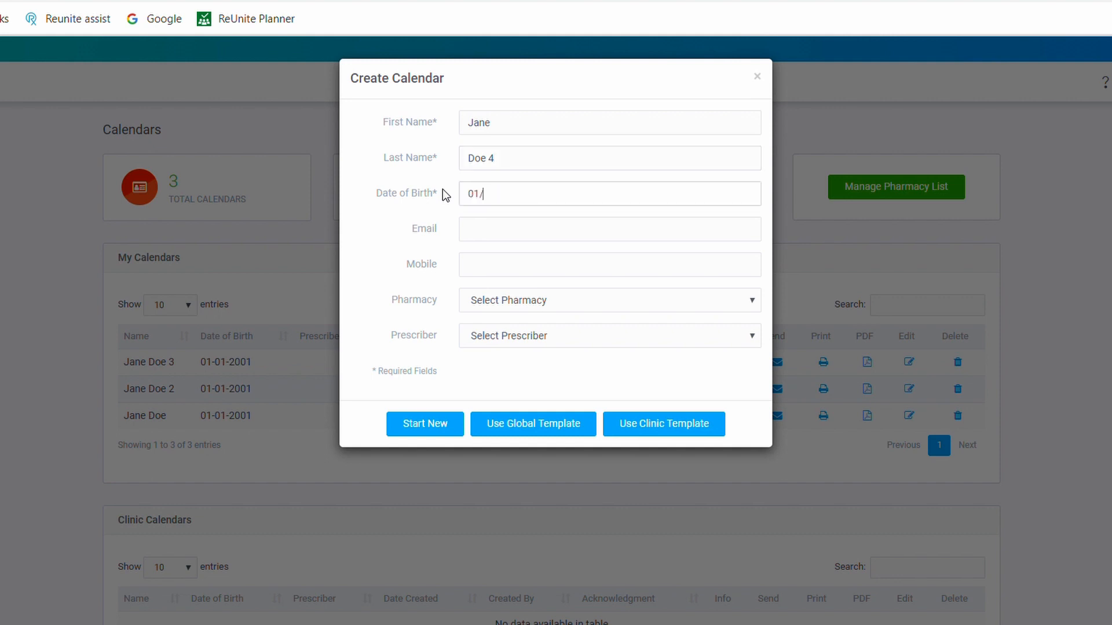
type("01/2001")
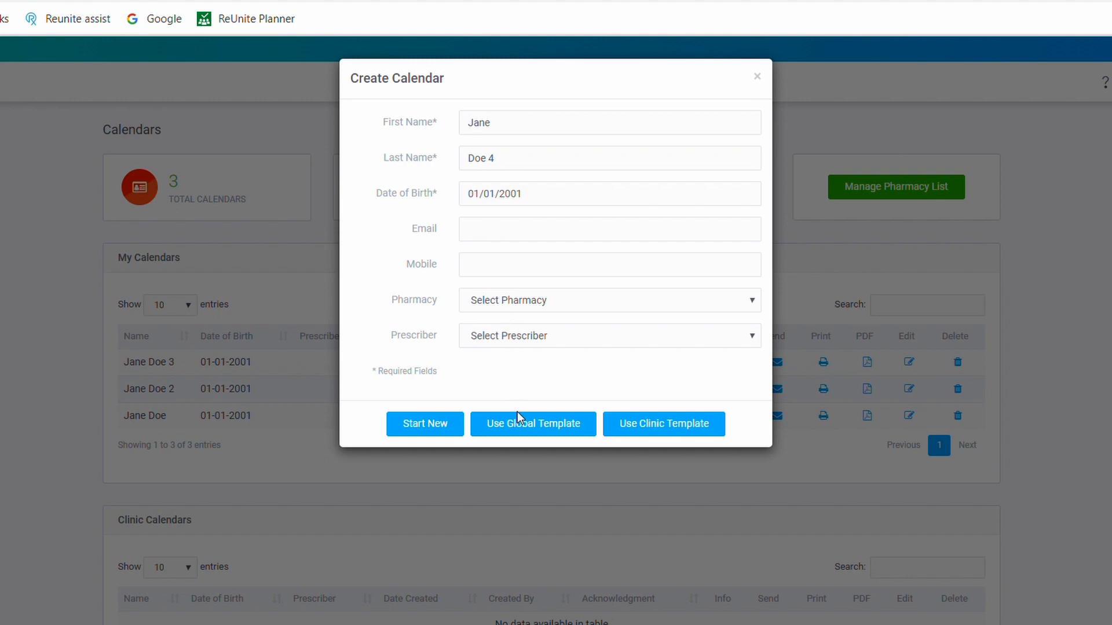
left_click(435, 428)
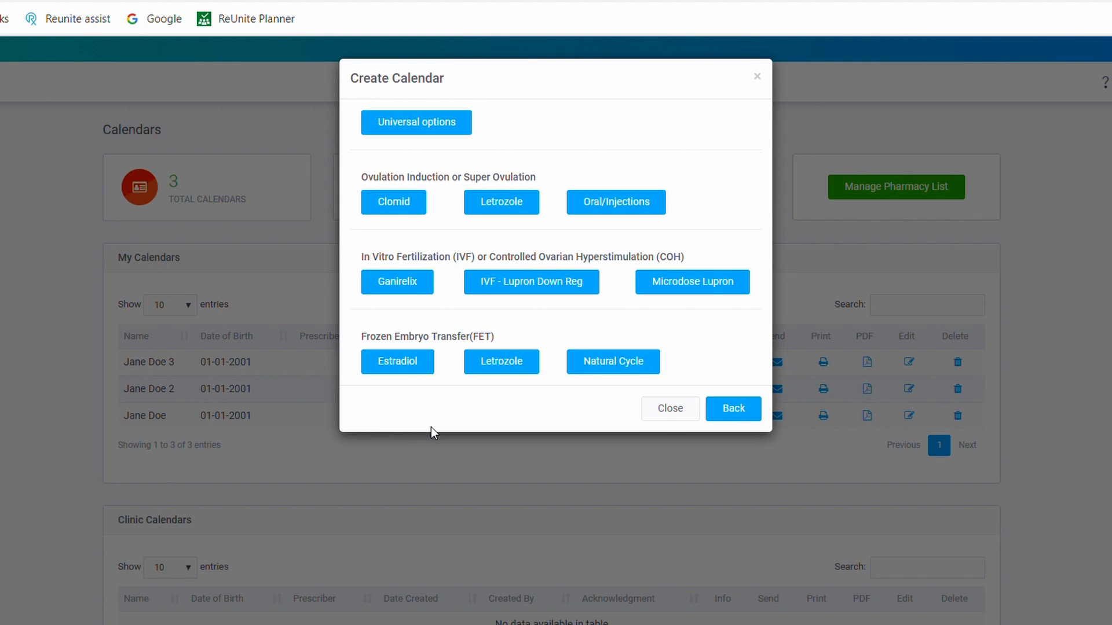
Choose Universal options for the calendar and look through the available medications.
left_click(406, 121)
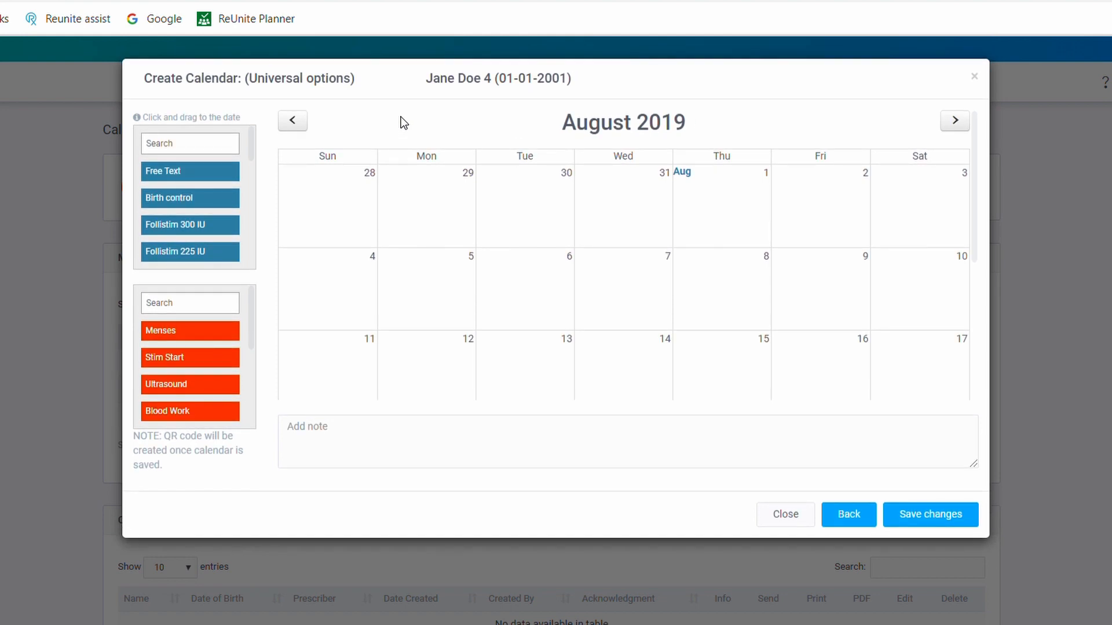
scroll(528, 226, "down", 3)
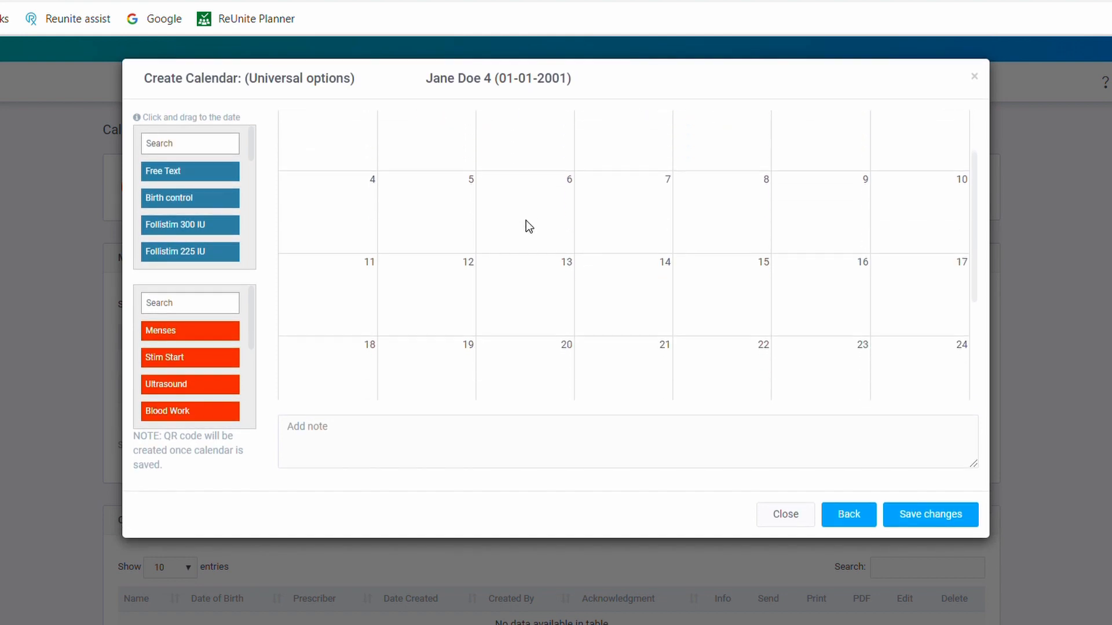
scroll(528, 226, "up", 3)
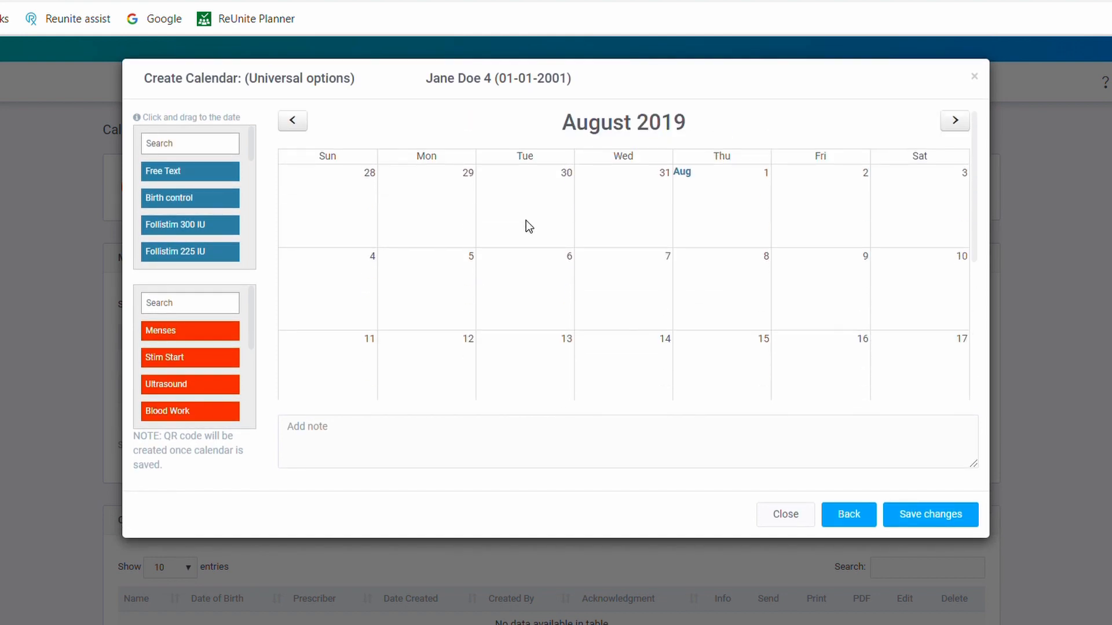
scroll(238, 227, "down", 5)
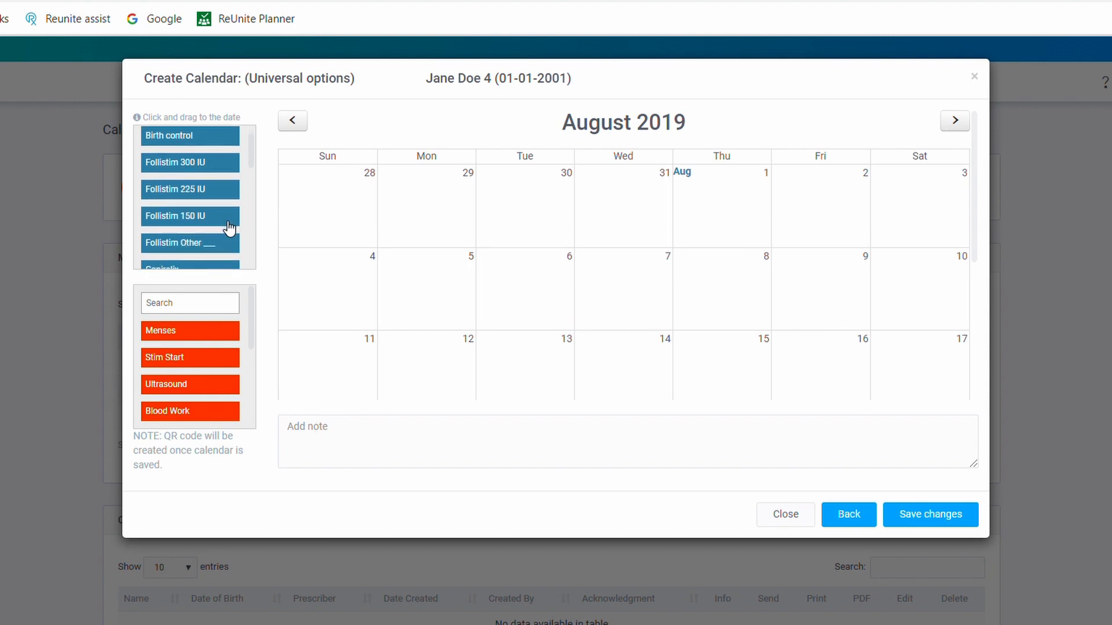
scroll(230, 228, "down", 5)
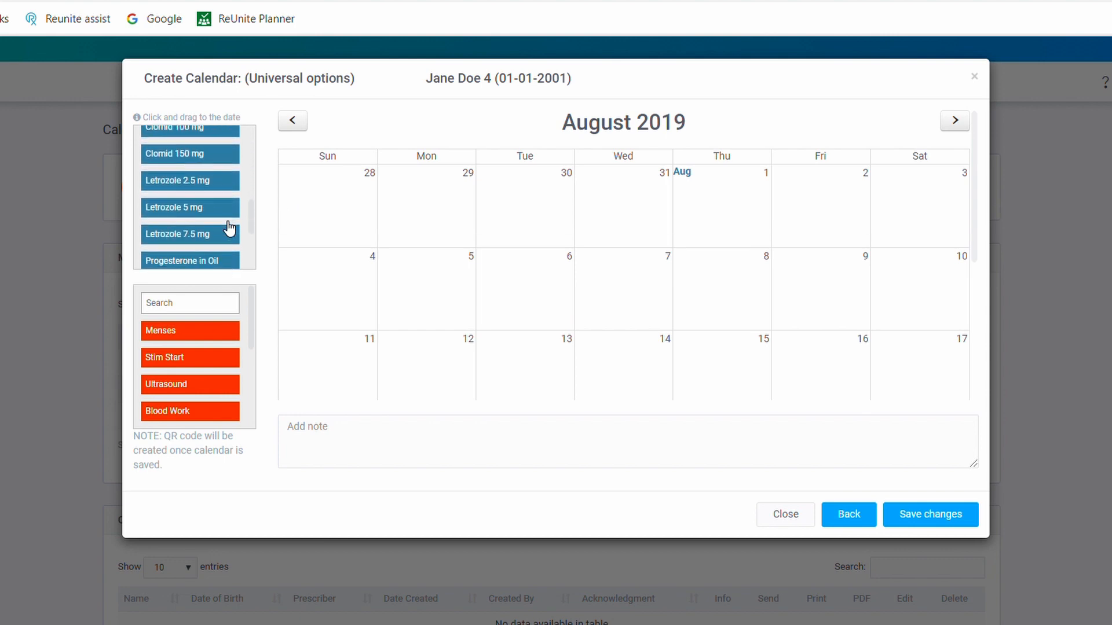
scroll(230, 228, "down", 5)
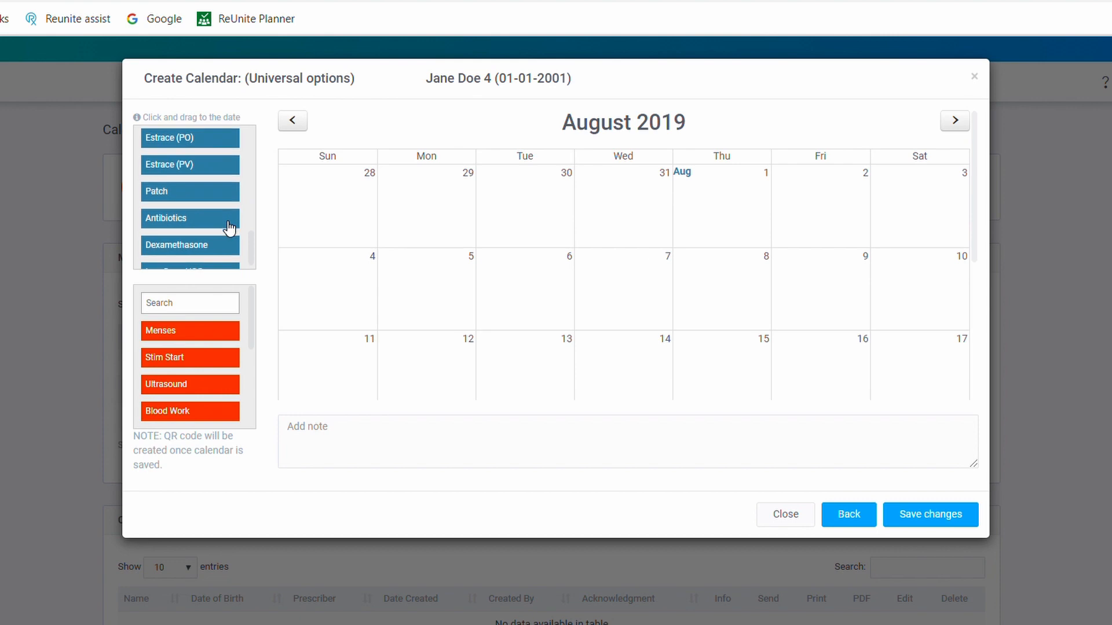
scroll(230, 228, "up", 2)
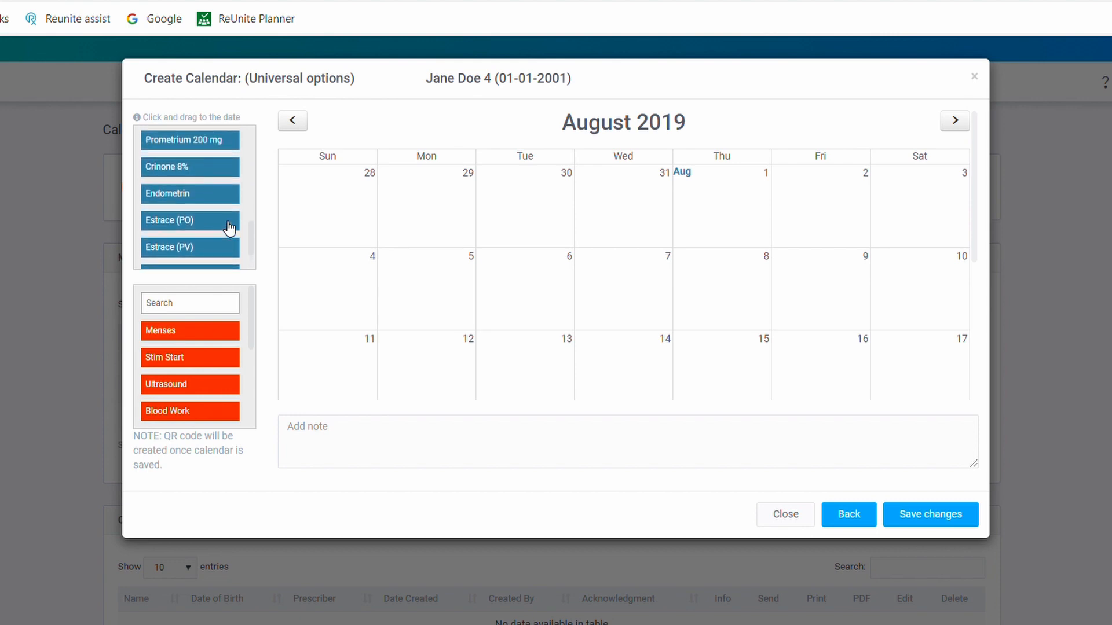
scroll(230, 228, "up", 10)
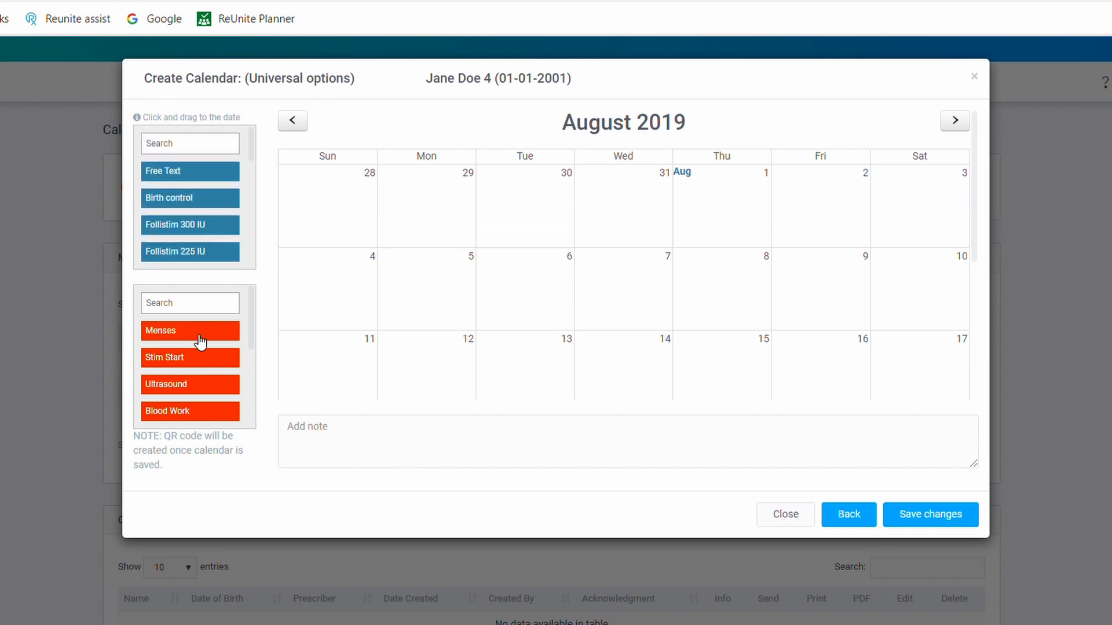
Place Menses on August 2 and Ultrasound appointments on August 5 and August 13.
left_click_drag(200, 337, 799, 224)
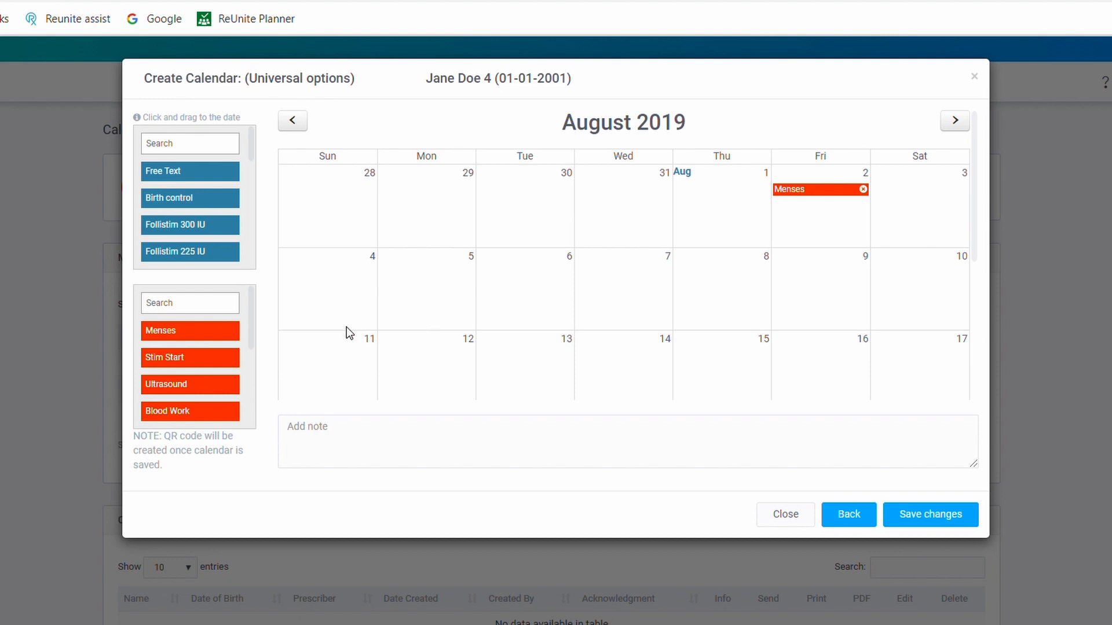
left_click_drag(207, 386, 429, 306)
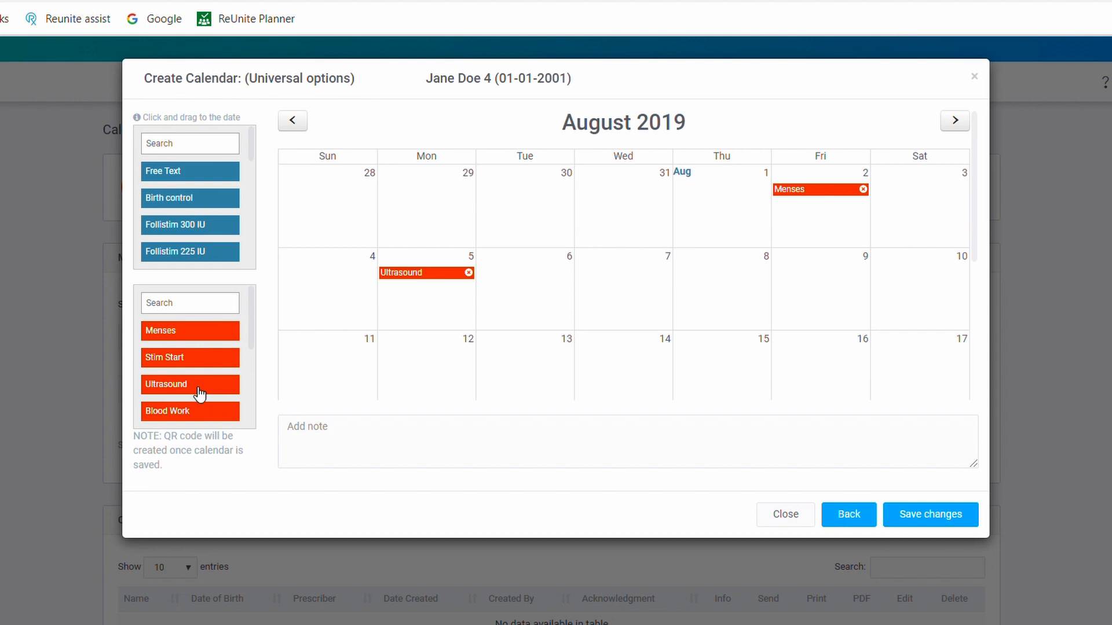
left_click_drag(200, 393, 548, 348)
Find Estrace (PO), schedule it from August 5 through August 13, and return to the protocol choices.
left_click(174, 146)
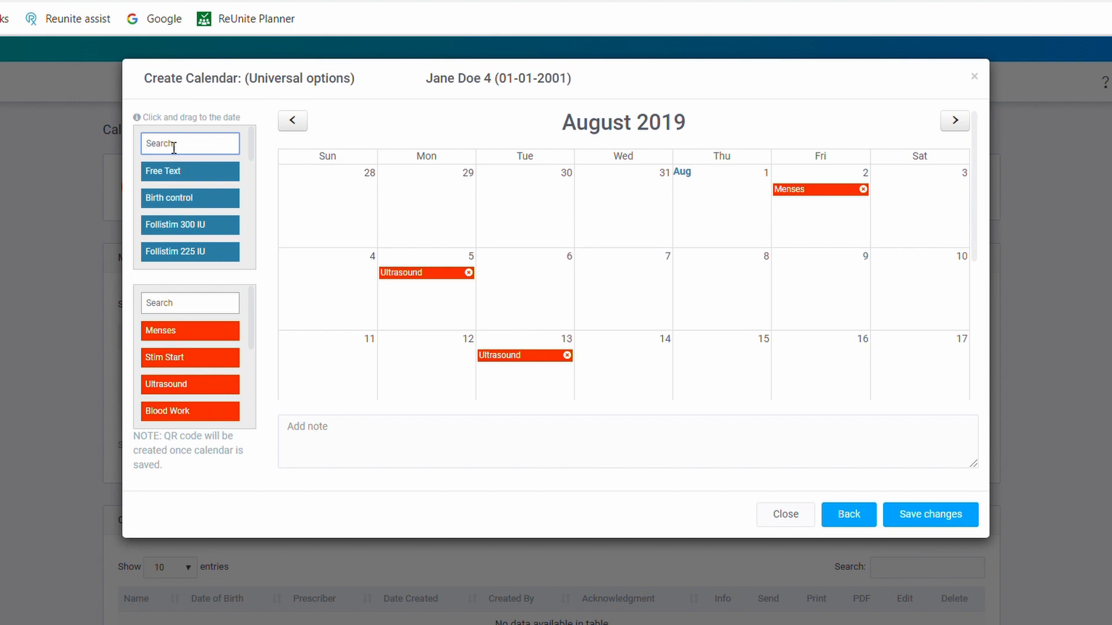
type("es")
left_click_drag(173, 203, 401, 308)
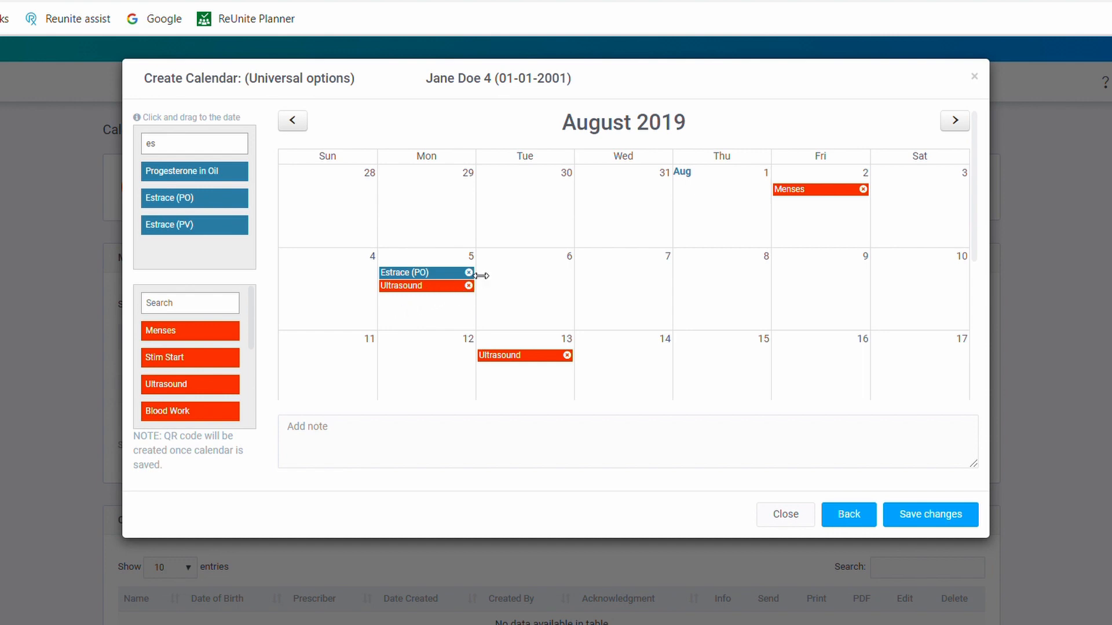
left_click_drag(473, 272, 918, 283)
left_click_drag(899, 338, 538, 366)
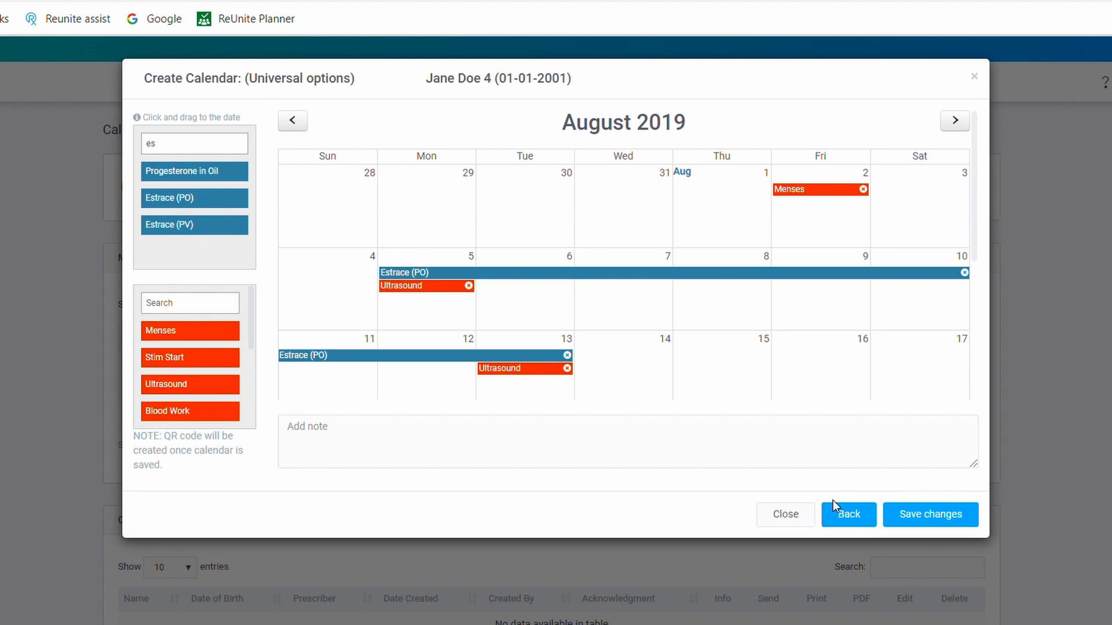
left_click(848, 517)
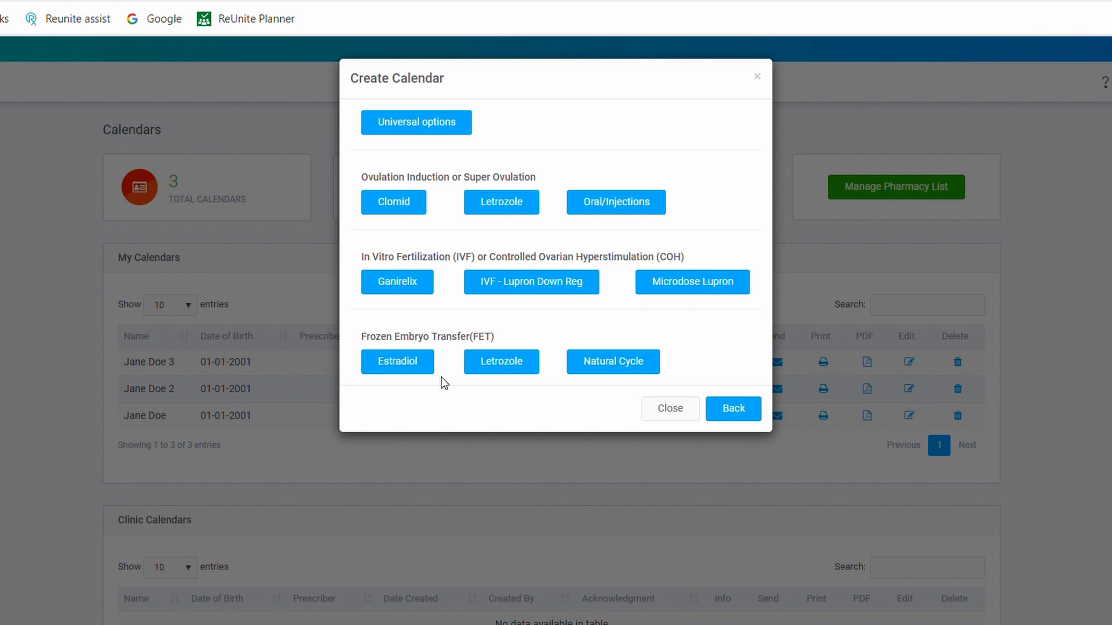
Choose the Clomid protocol for ovulation induction and look through its medication options.
left_click(409, 203)
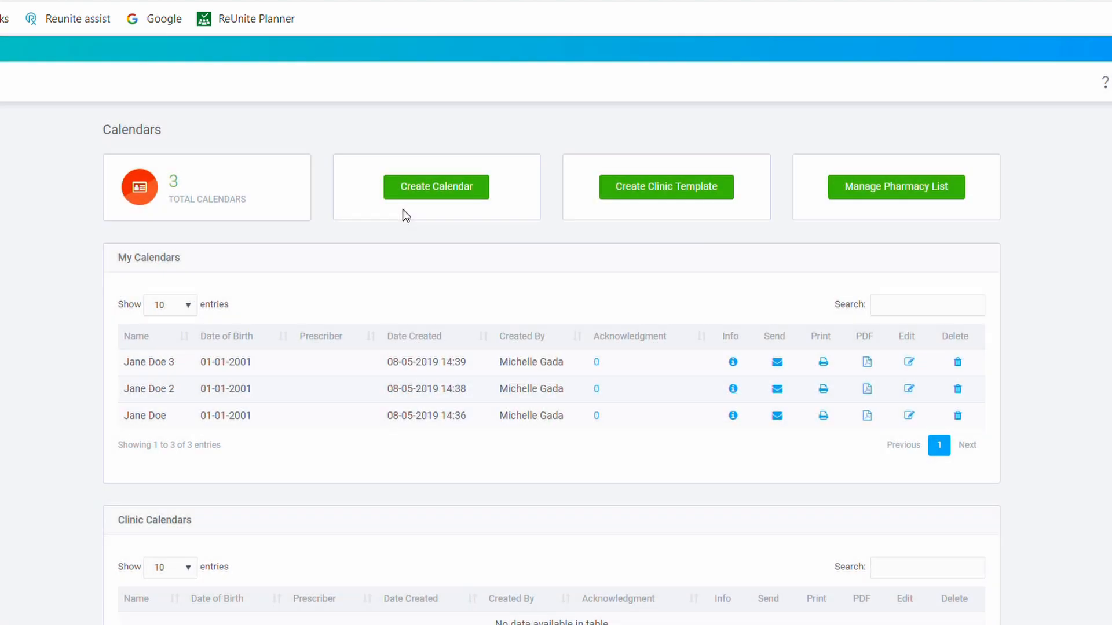
scroll(426, 275, "down", 4)
scroll(425, 276, "up", 4)
scroll(426, 275, "down", 1)
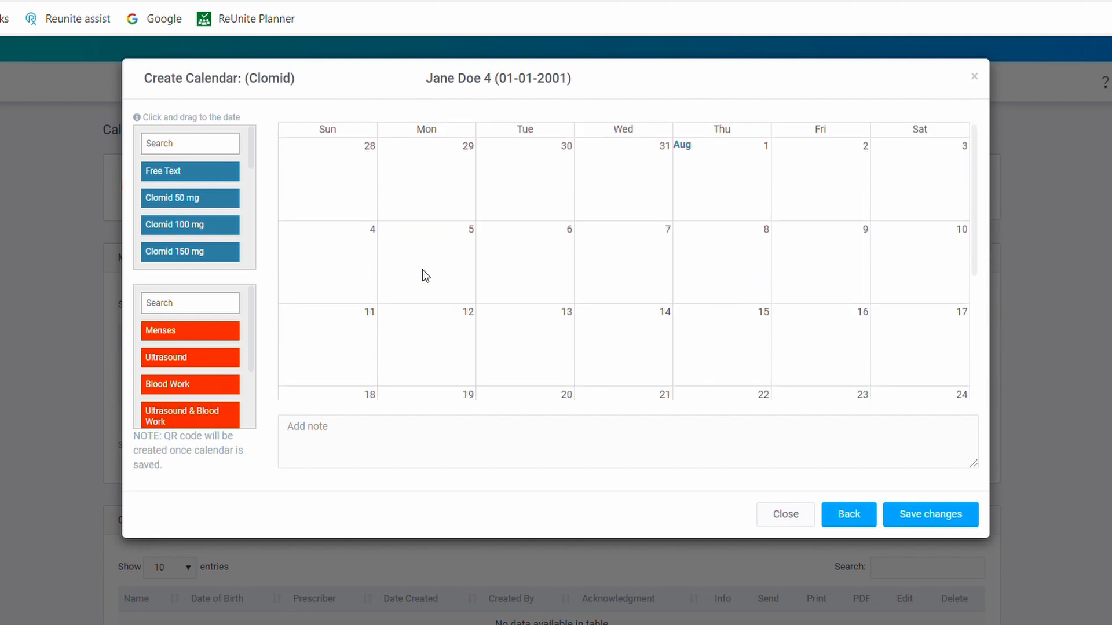
scroll(216, 225, "down", 10)
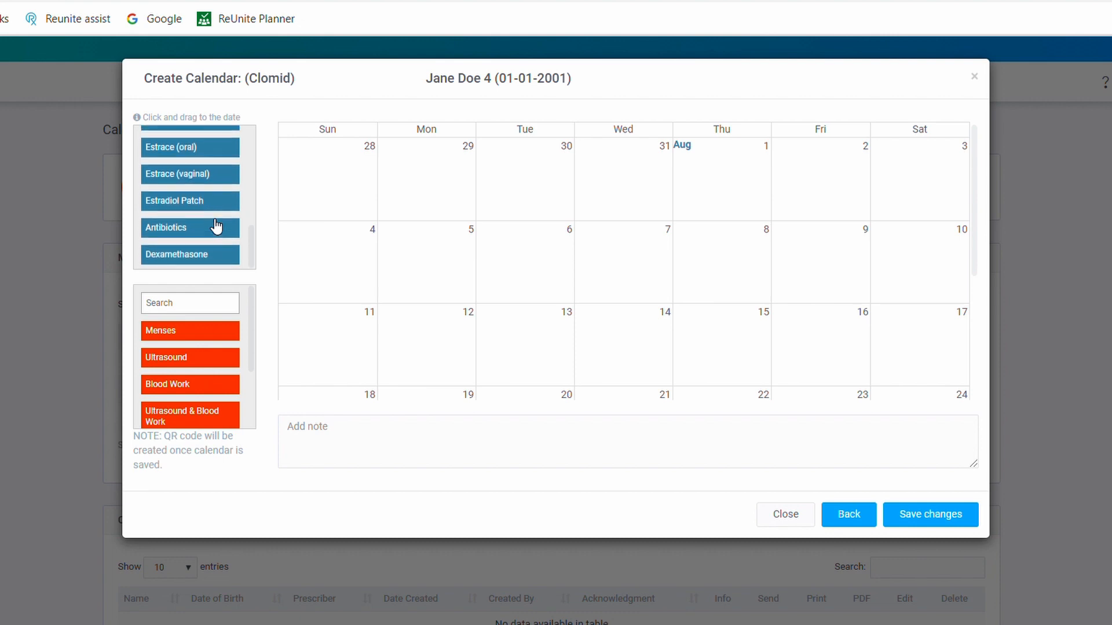
scroll(216, 226, "up", 10)
scroll(413, 293, "up", 1)
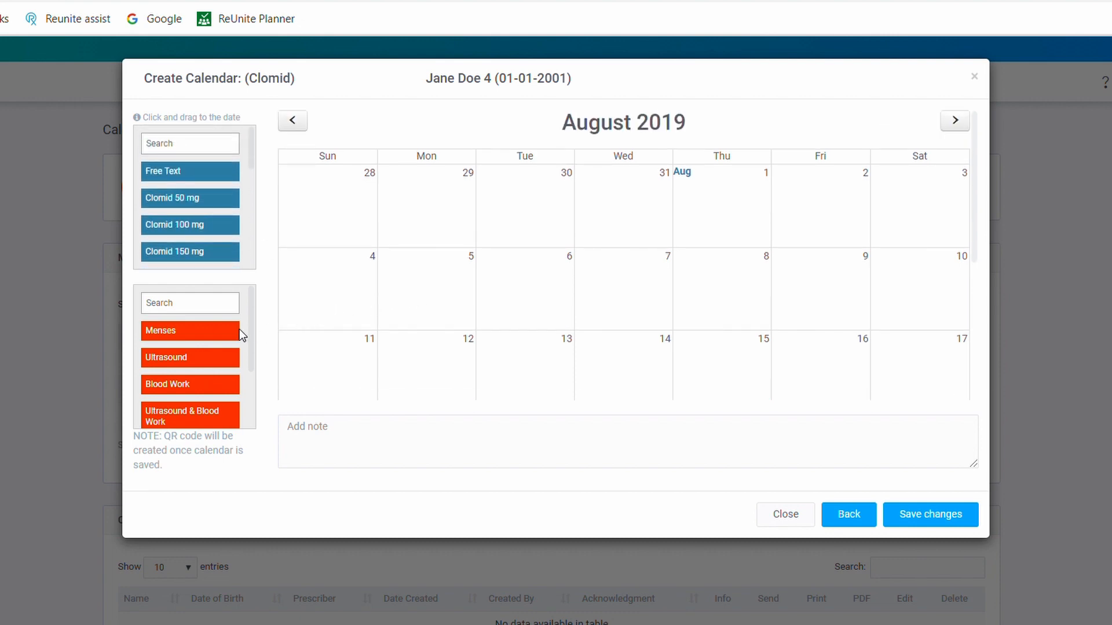
Place Menses on August 5, Ultrasound on August 7, and Clomid 50 mg from August 7 through August 11.
left_click_drag(218, 338, 437, 297)
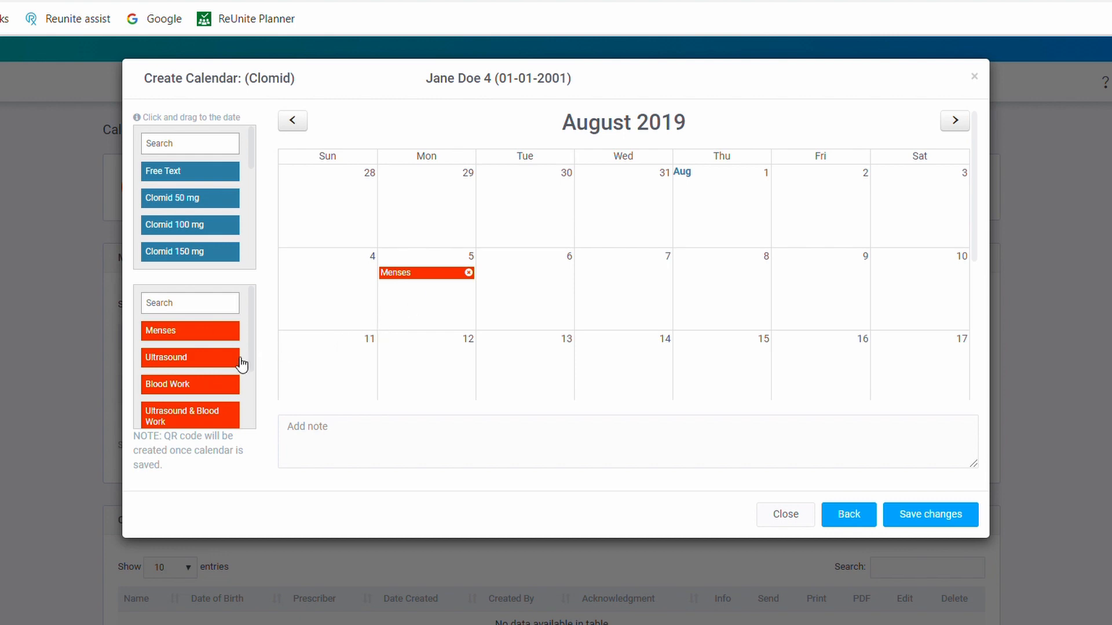
left_click_drag(218, 365, 584, 313)
left_click_drag(206, 203, 629, 306)
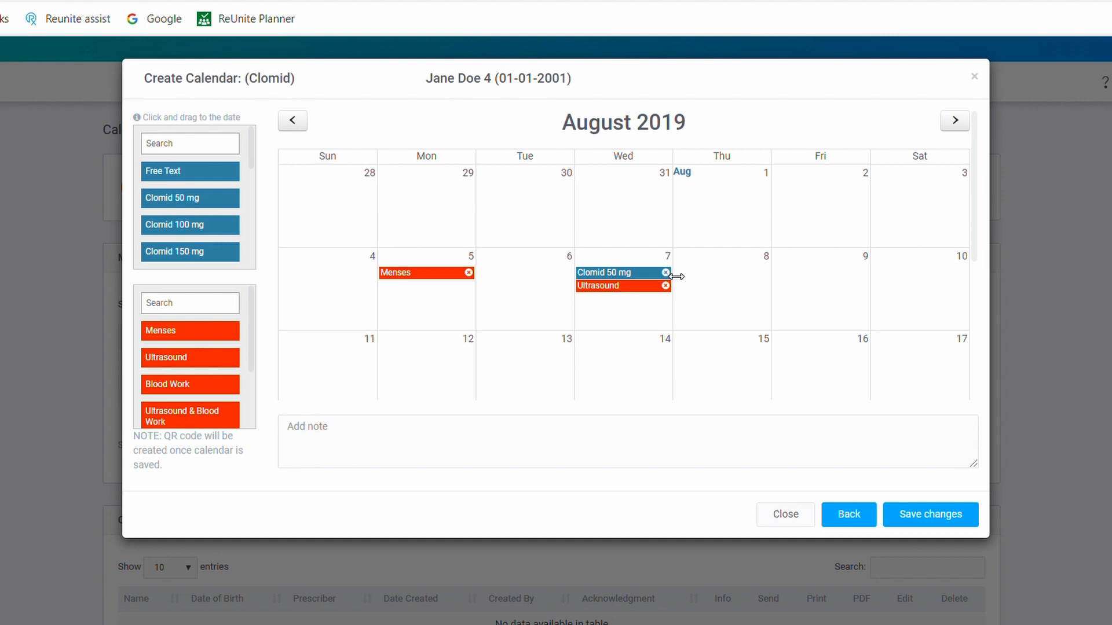
left_click_drag(676, 276, 369, 371)
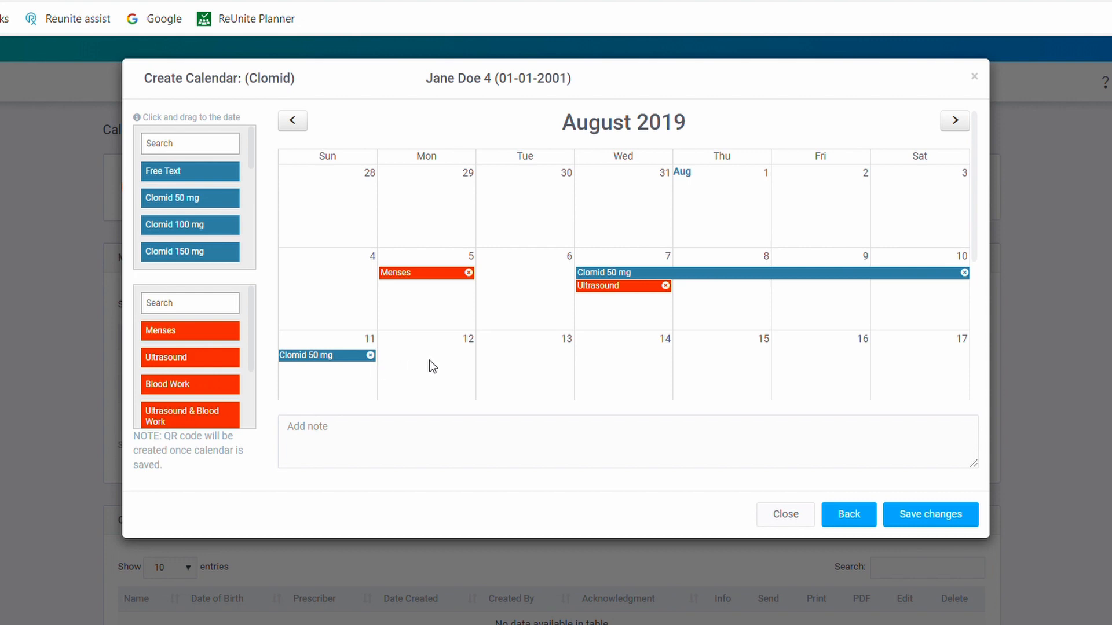
Add an Ultrasound appointment on August 16 and save the Clomid calendar.
left_click(812, 366)
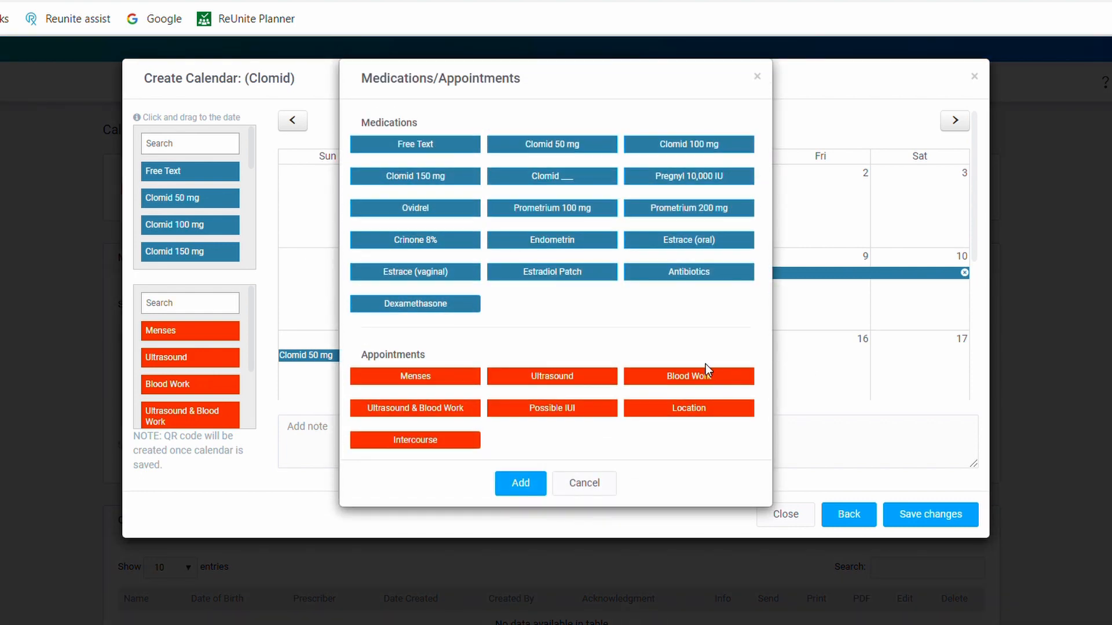
left_click(589, 376)
left_click(521, 484)
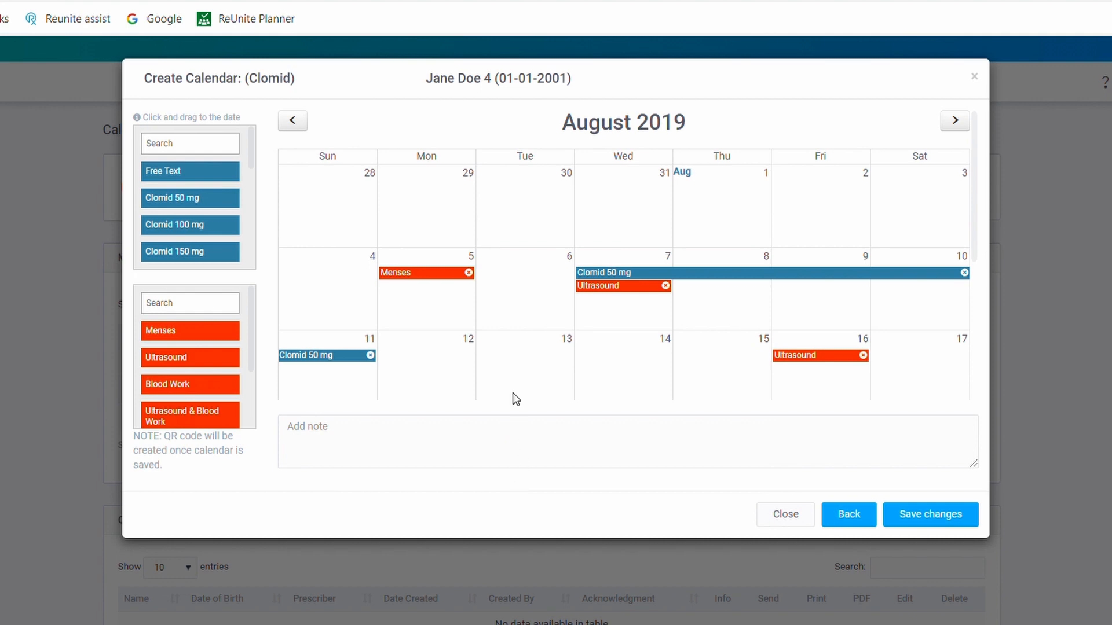
left_click(949, 510)
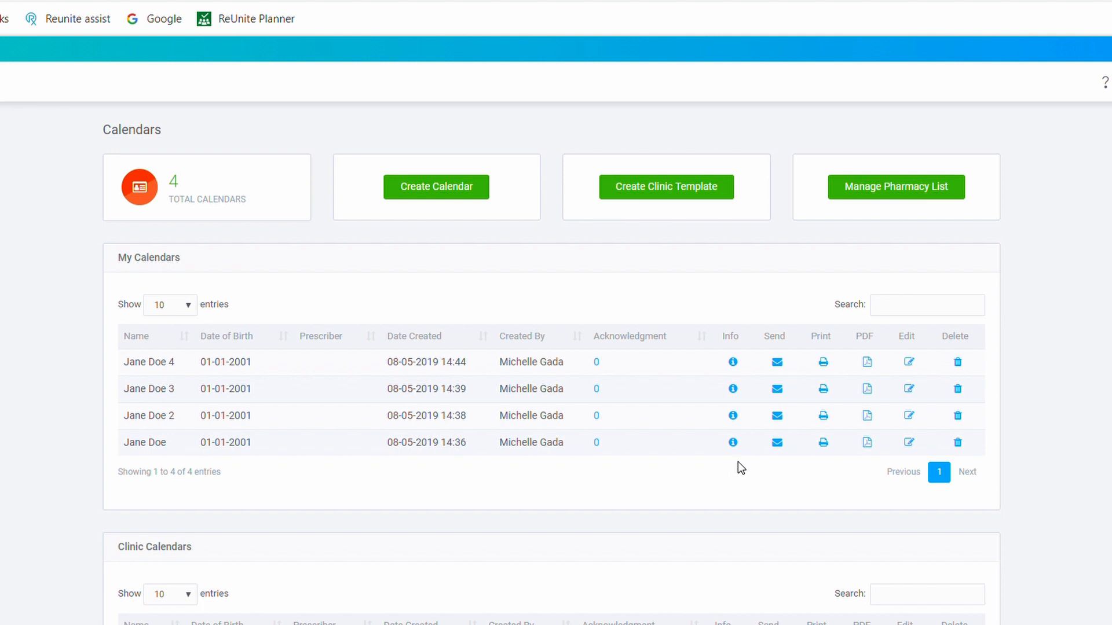
View the first patient's saved calendar for August and July 2019, then close it.
left_click(733, 443)
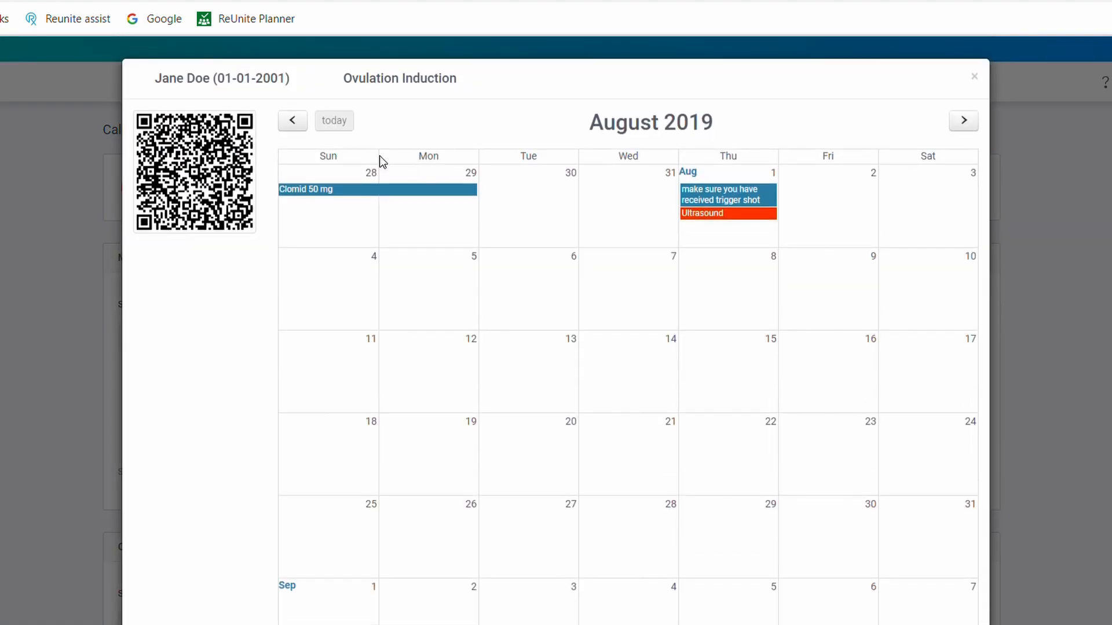
left_click(293, 120)
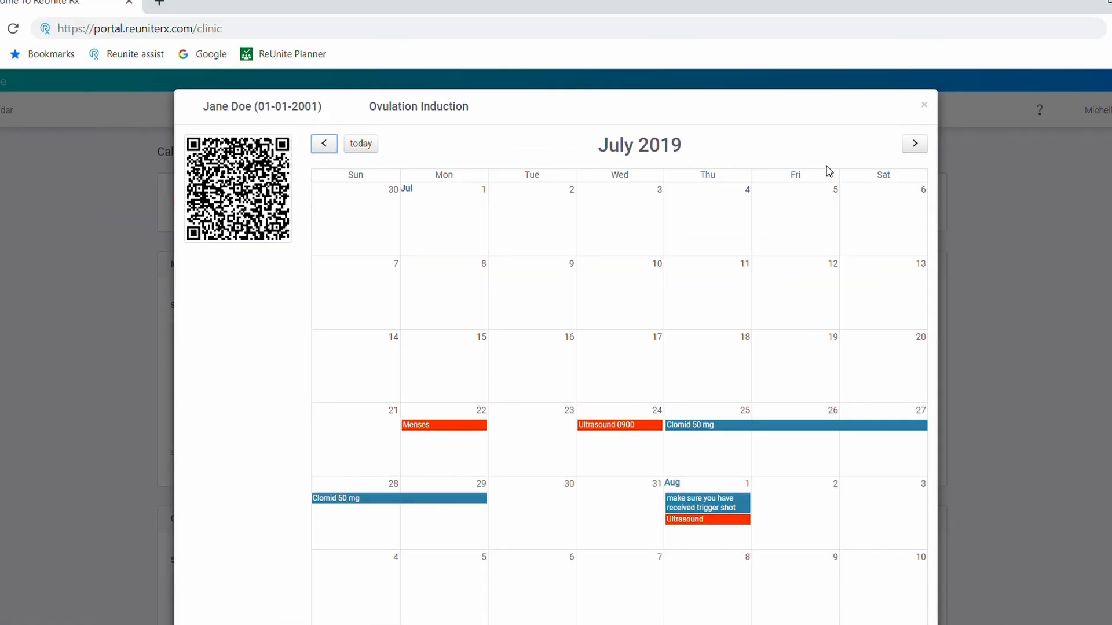
left_click(926, 105)
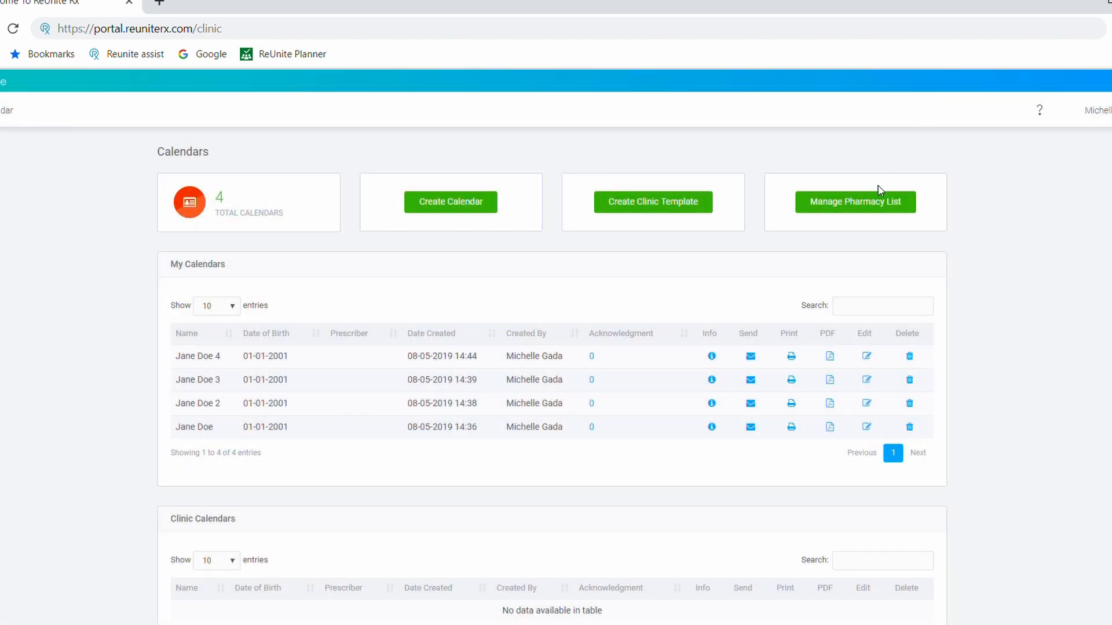
Bring up the print version and the PDF of the first patient's calendar.
left_click(791, 428)
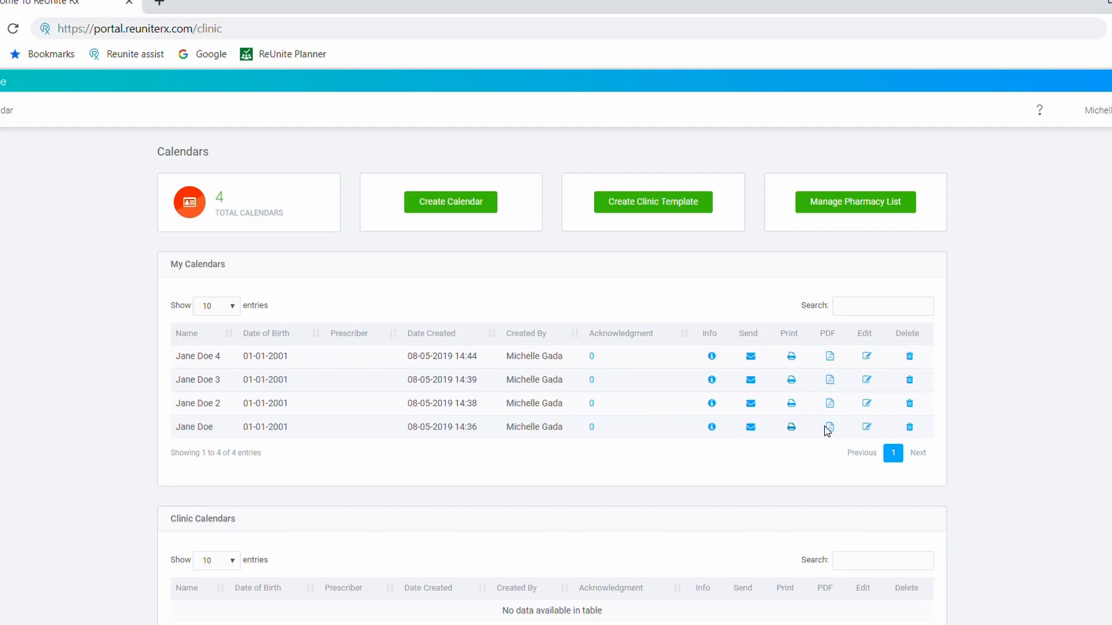
left_click(828, 427)
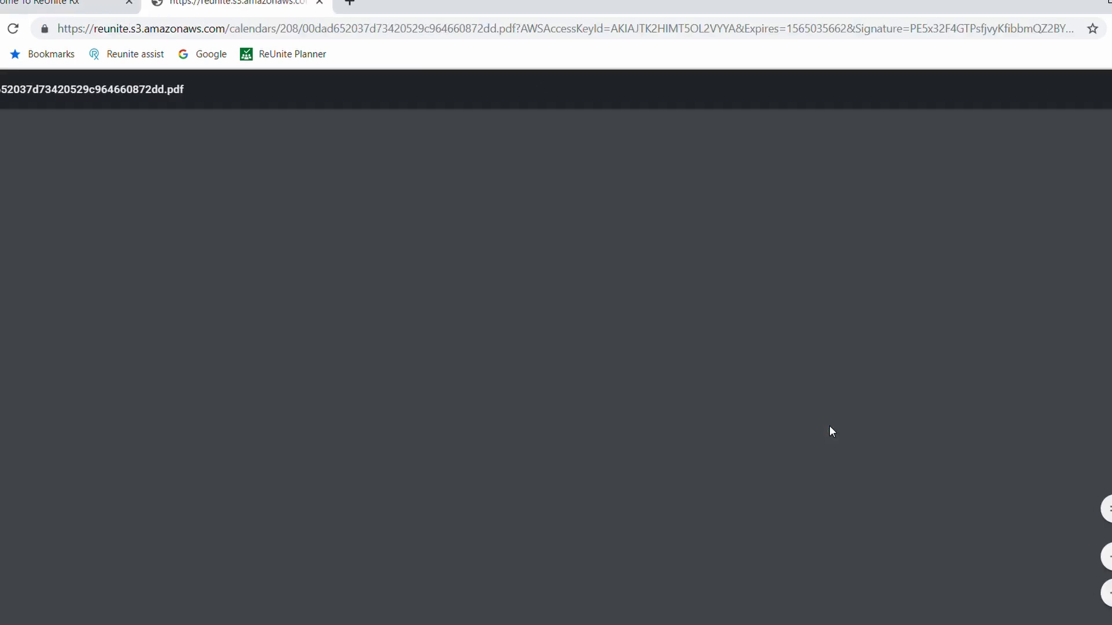
Review the dated treatment entries in the patient's calendar PDF and return to its QR code.
scroll(589, 488, "down", 4)
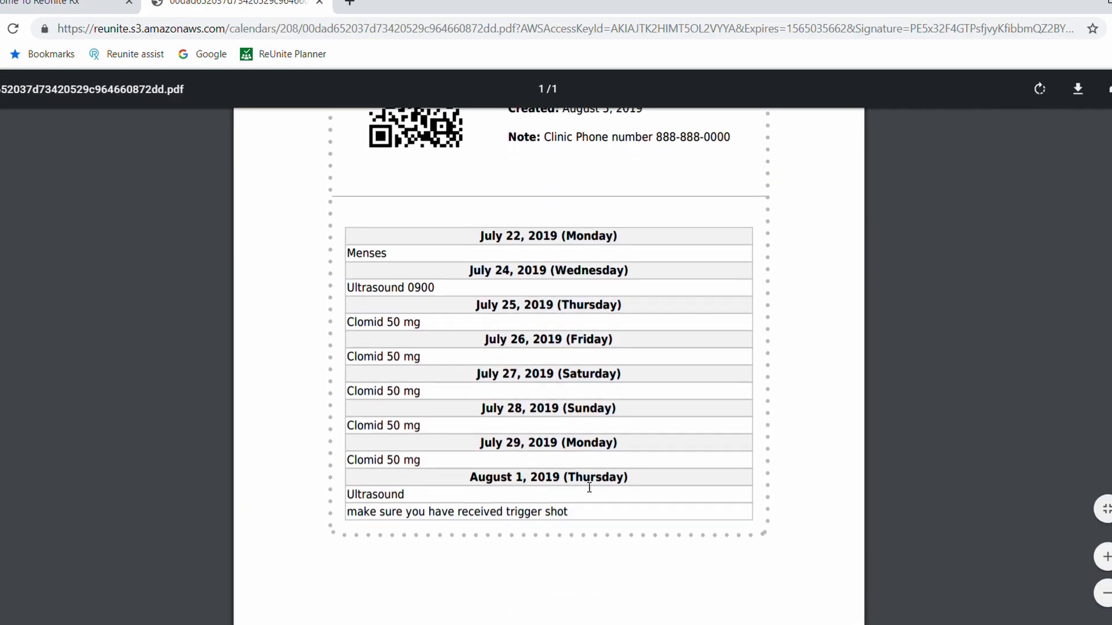
scroll(589, 487, "up", 3)
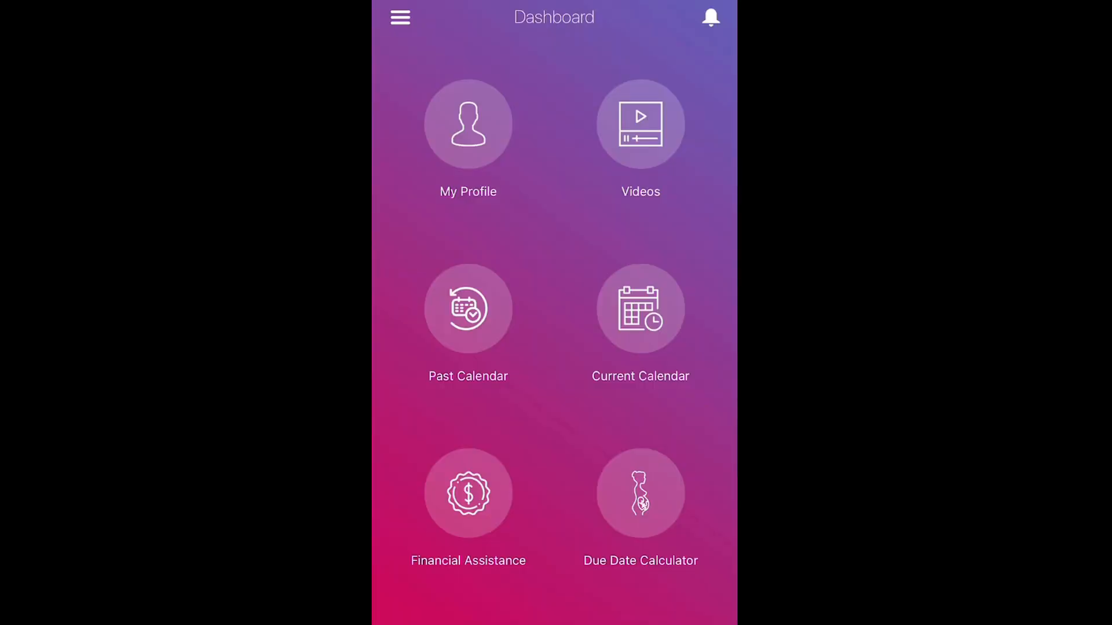
In the patient mobile app, import the current fertility calendar by scanning its QR code and save the treatment cycle as August 2019.
left_click(641, 310)
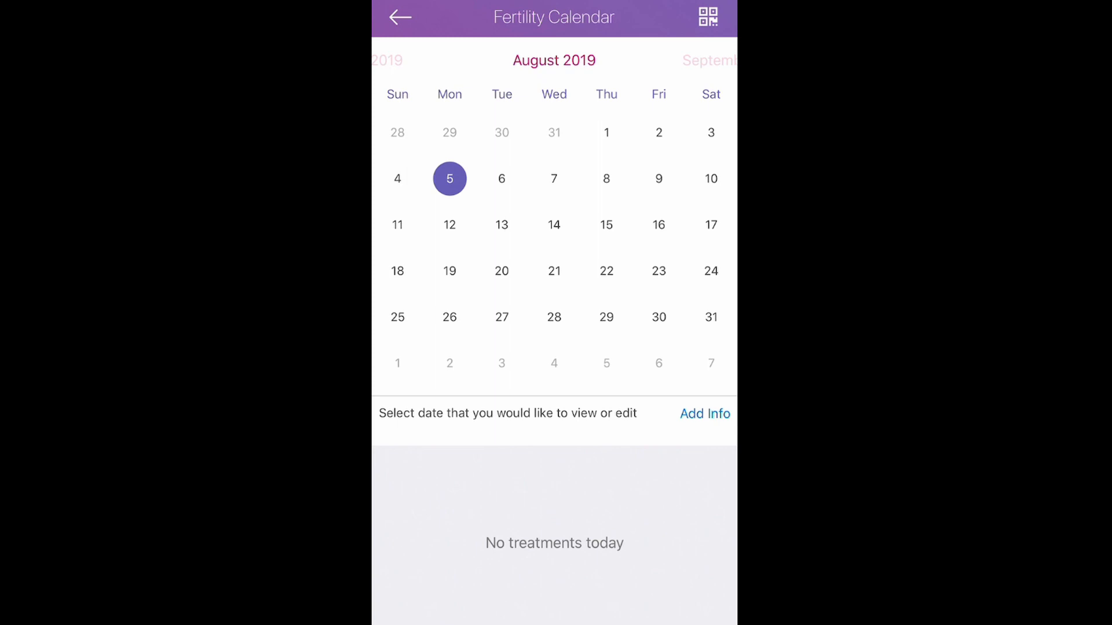
left_click(707, 16)
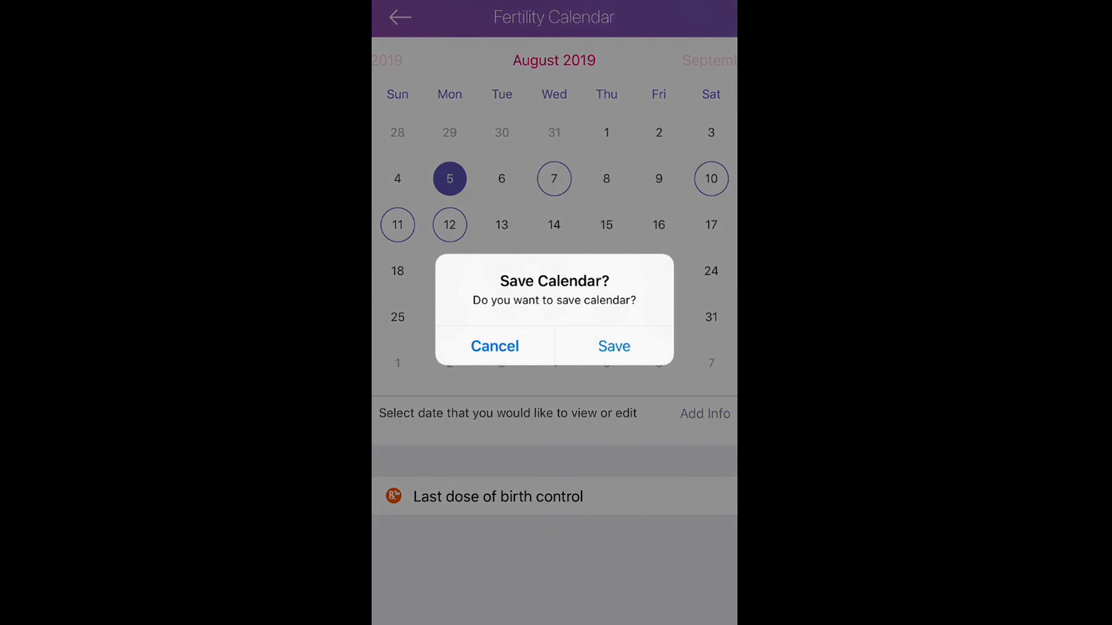
left_click(611, 345)
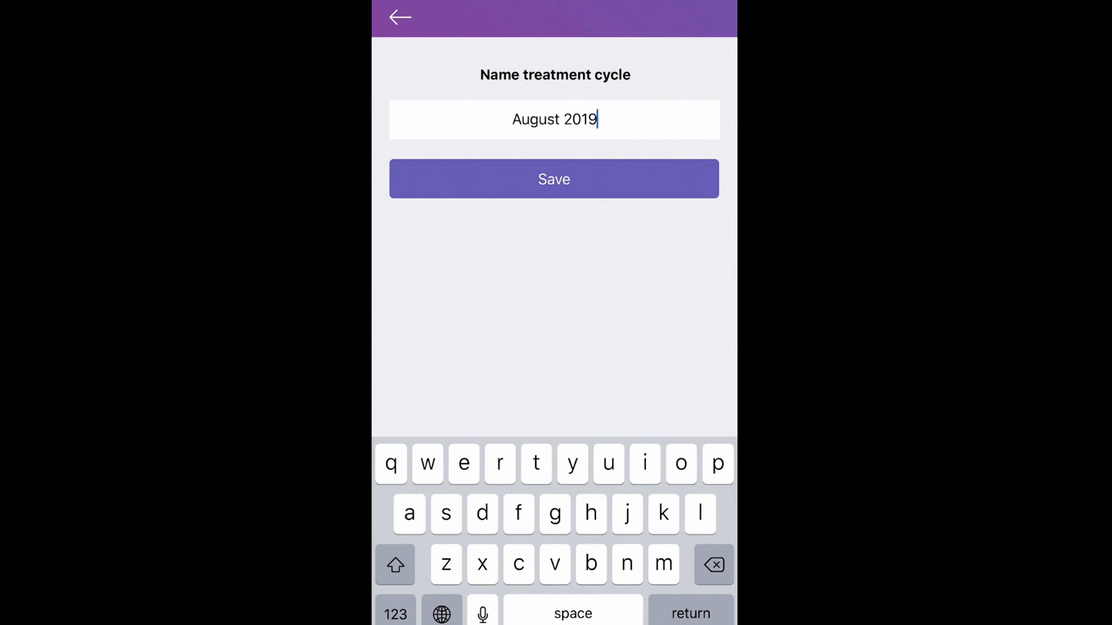
left_click(554, 178)
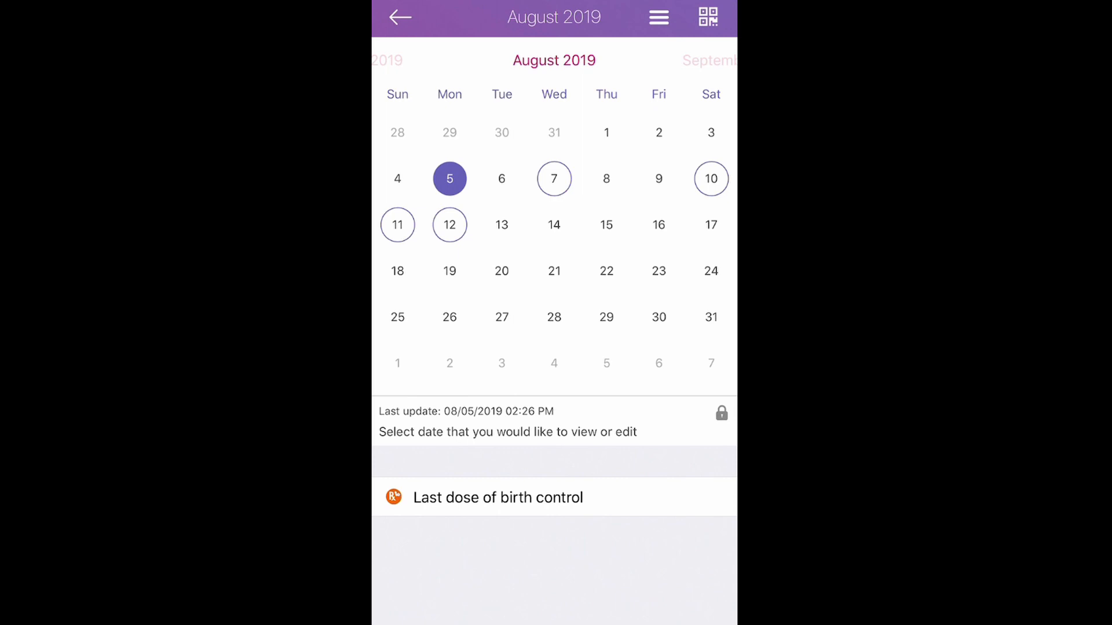
View the treatments scheduled for August 7, 10, 11 and 12 in the saved August 2019 calendar.
left_click(553, 178)
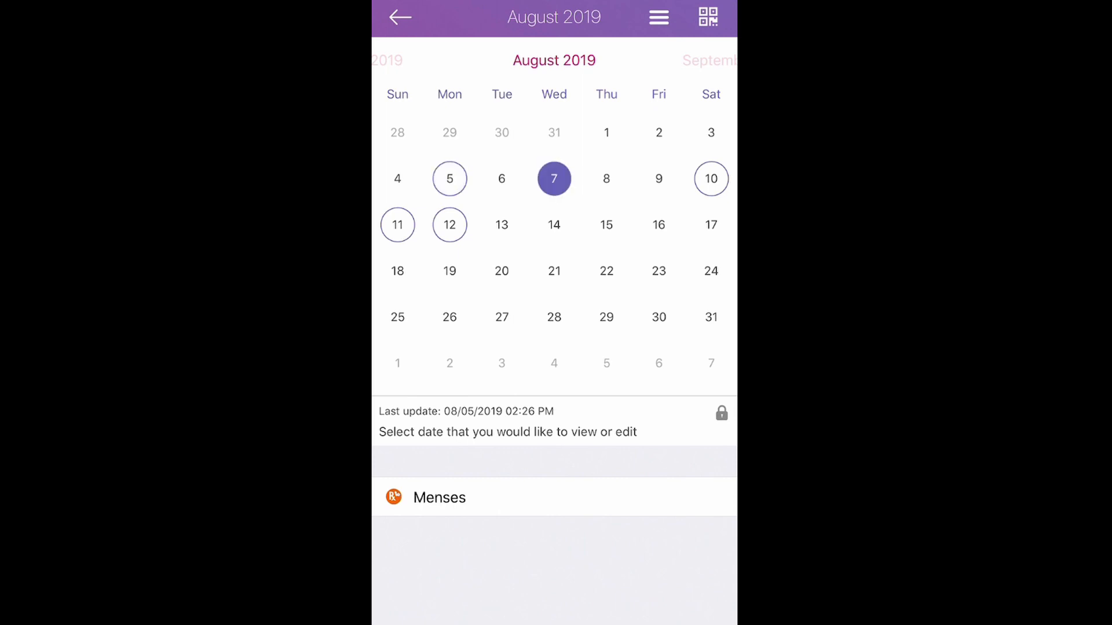
left_click(711, 179)
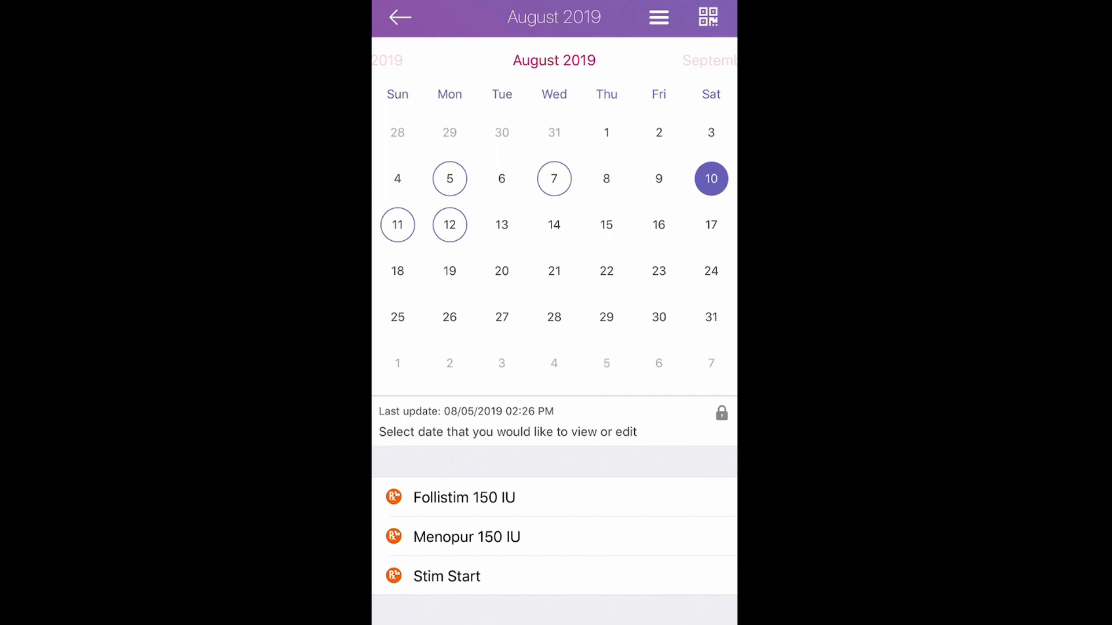
left_click(397, 224)
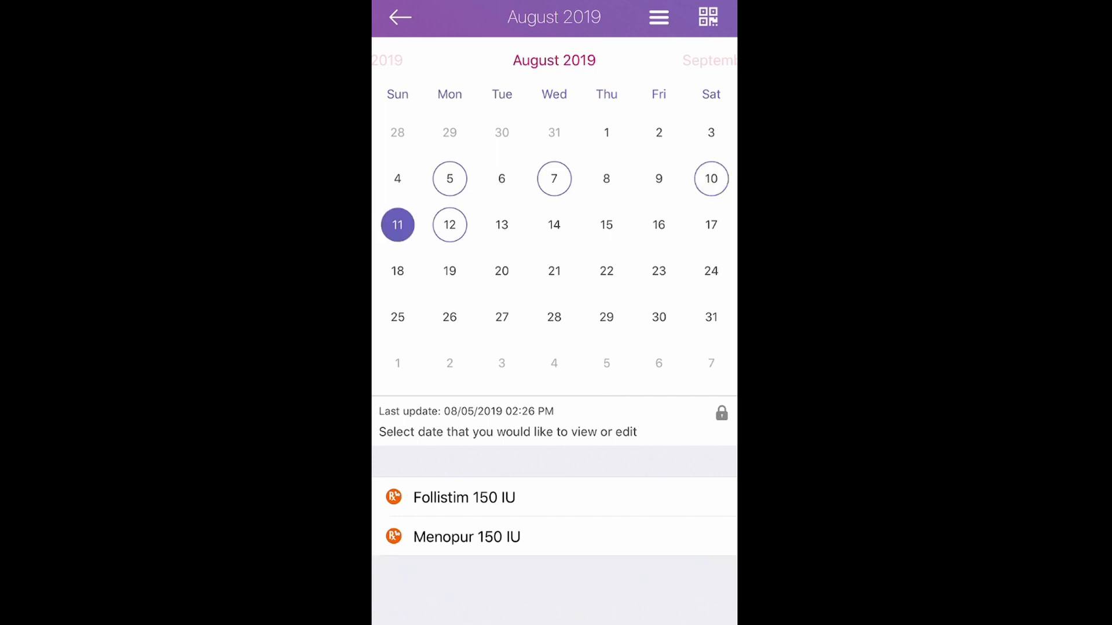
left_click(449, 225)
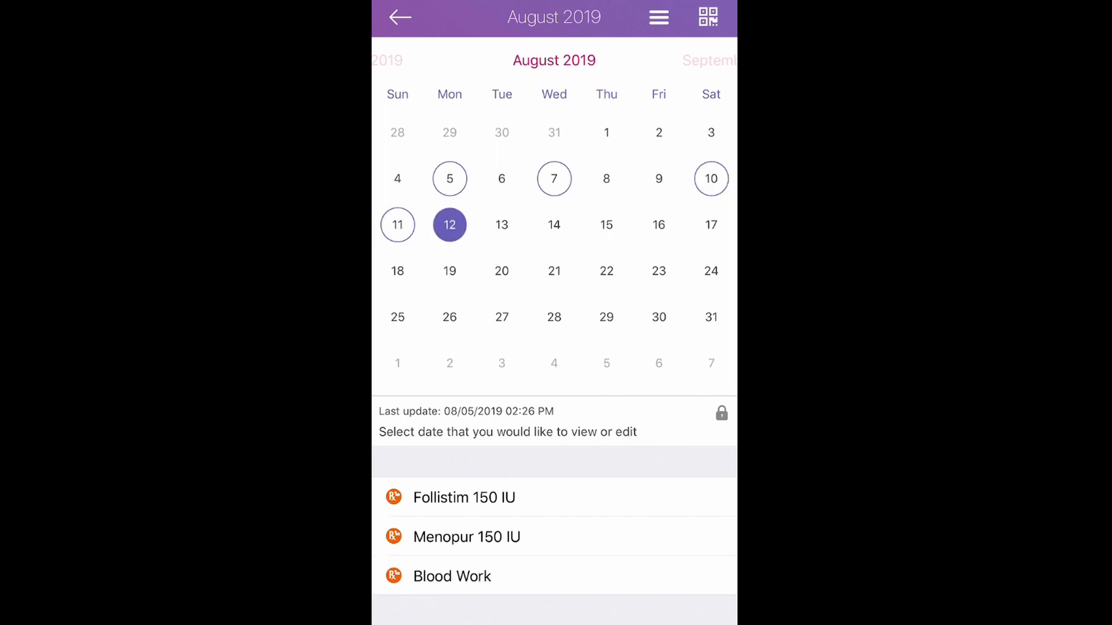